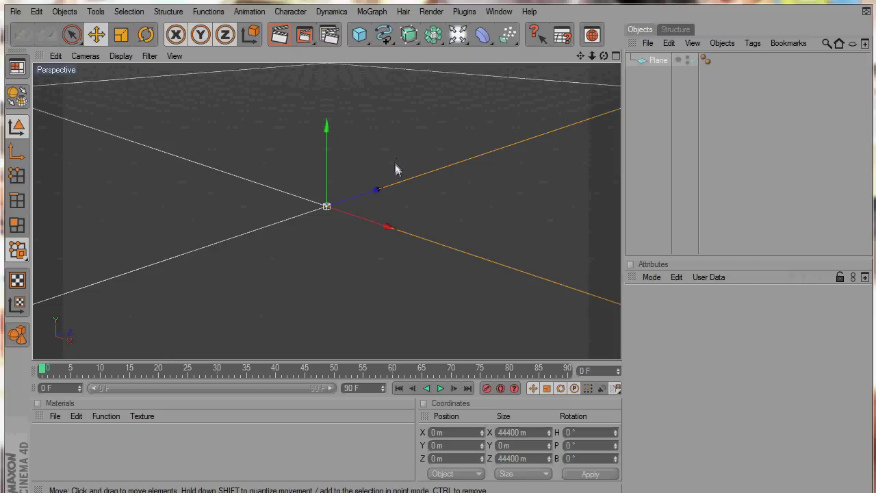
# Review the render settings for Output, Save, Antialiasing and Caustics without changing anything
pyautogui.moveTo(313, 37); pyautogui.dragTo(289, 33)
pyautogui.click(329, 36)
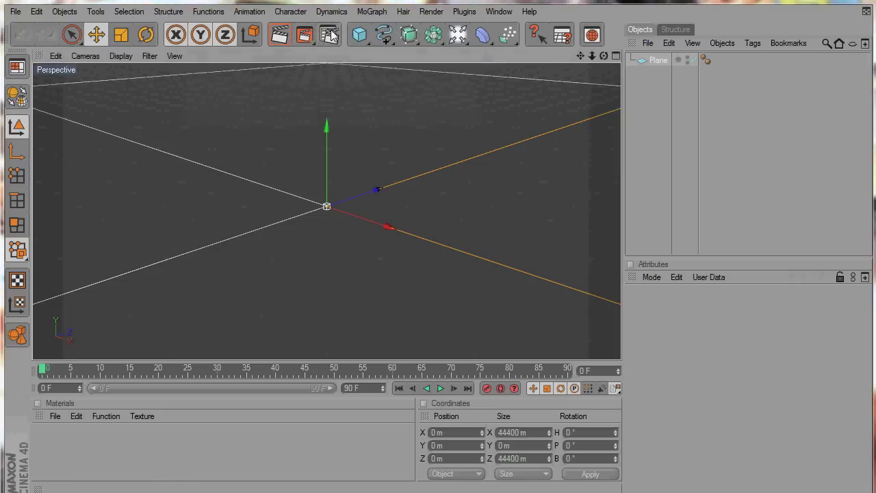
pyautogui.moveTo(212, 4); pyautogui.dragTo(255, 267)
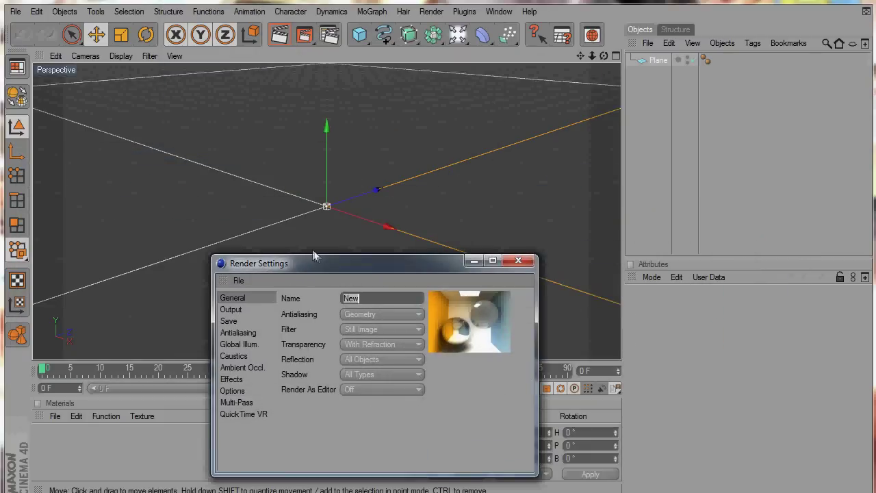
pyautogui.moveTo(320, 257); pyautogui.dragTo(293, 6)
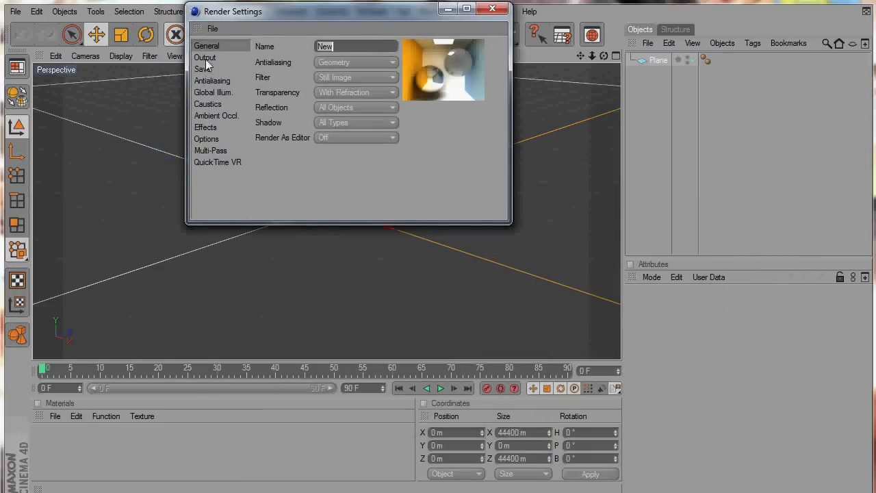
pyautogui.click(204, 58)
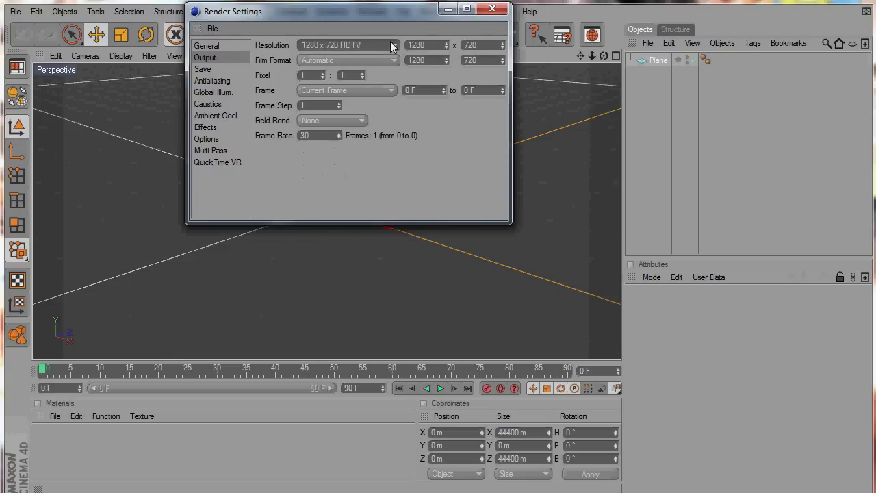
pyautogui.click(209, 70)
pyautogui.click(208, 81)
pyautogui.click(206, 104)
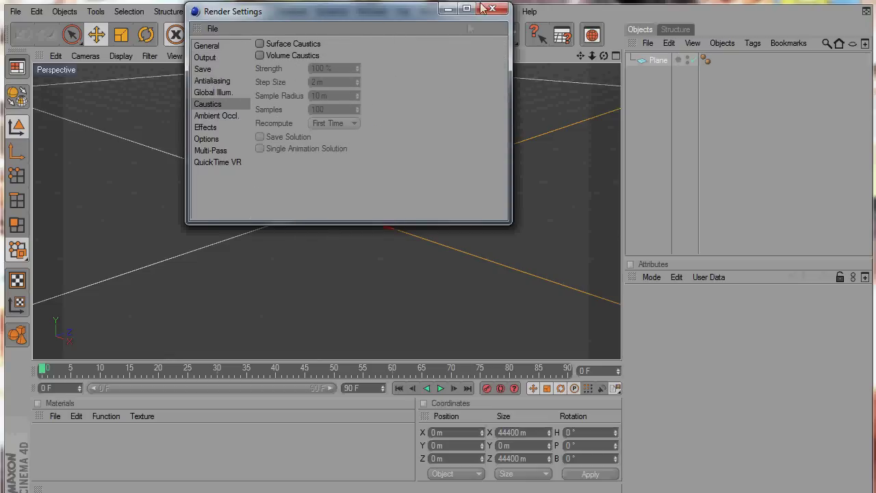
pyautogui.click(497, 9)
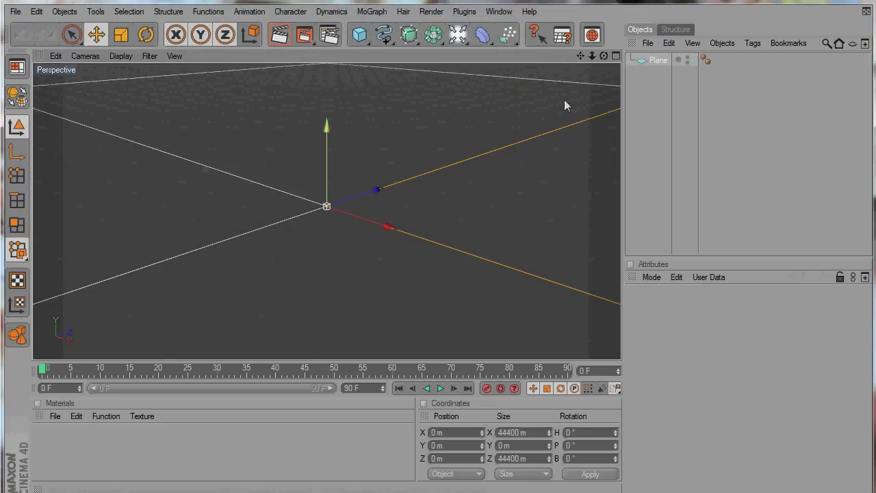
# Delete the existing plane and add a MoGraph text object to the scene
pyautogui.click(642, 60)
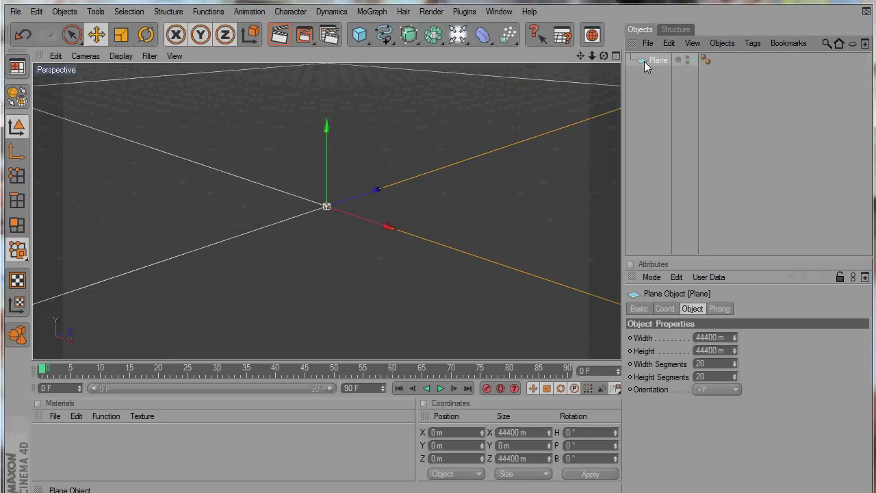
pyautogui.press('Delete')
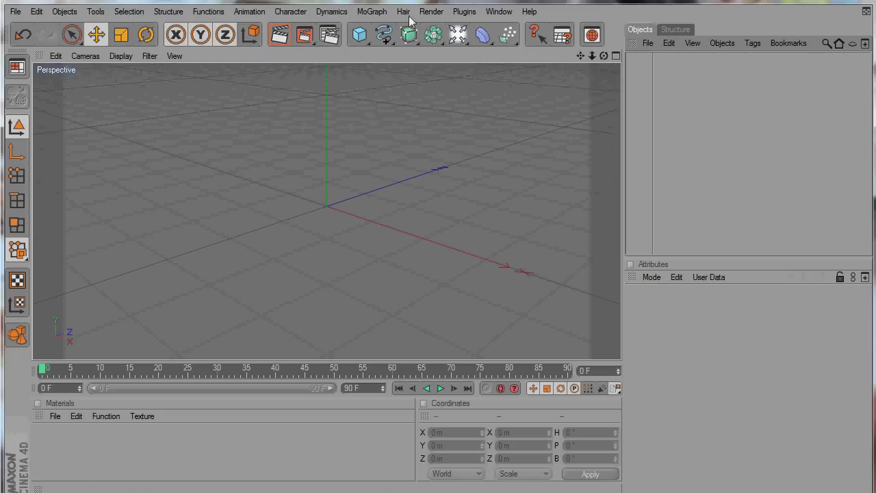
pyautogui.click(370, 12)
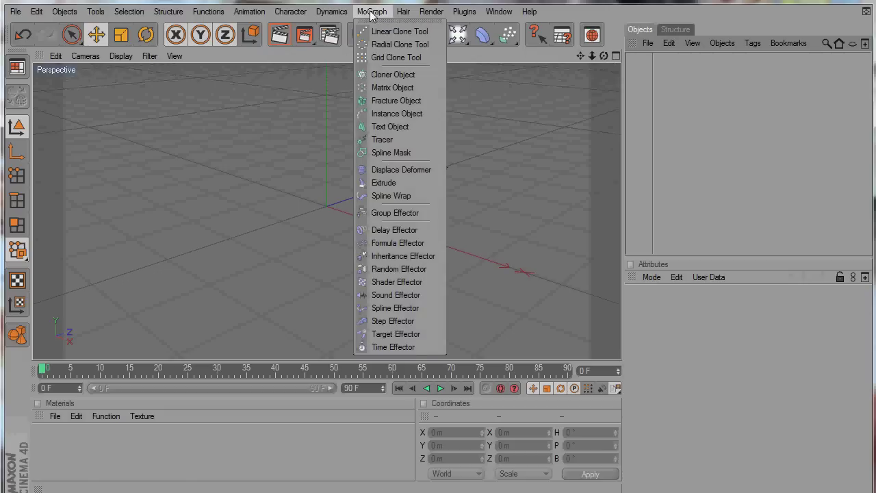
pyautogui.click(396, 128)
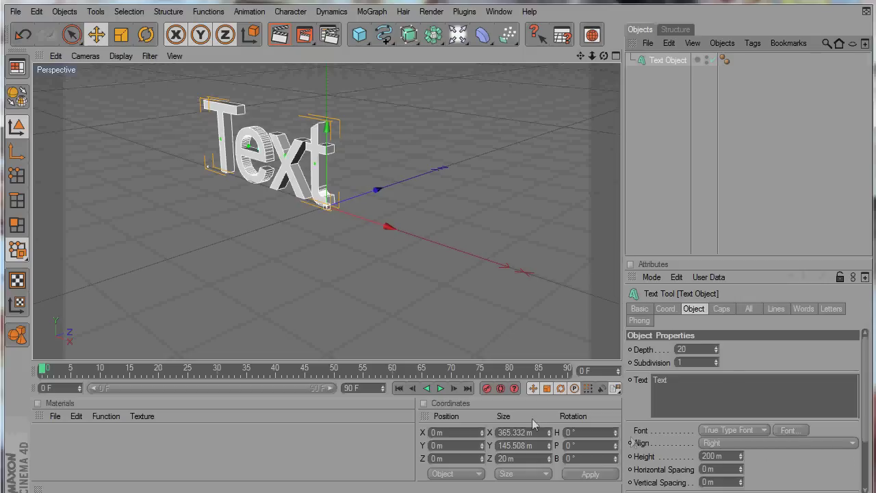
# Set the text object's alignment to Middle and change its text to "Neodyme"
pyautogui.click(854, 445)
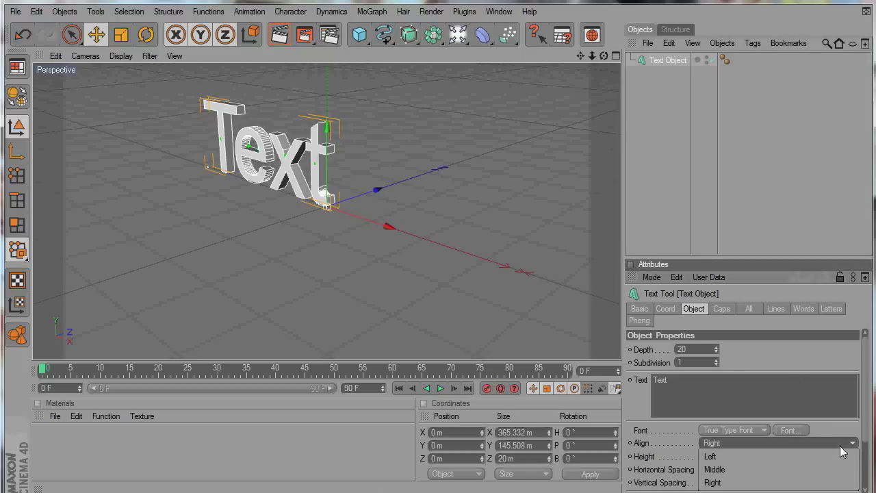
pyautogui.click(741, 469)
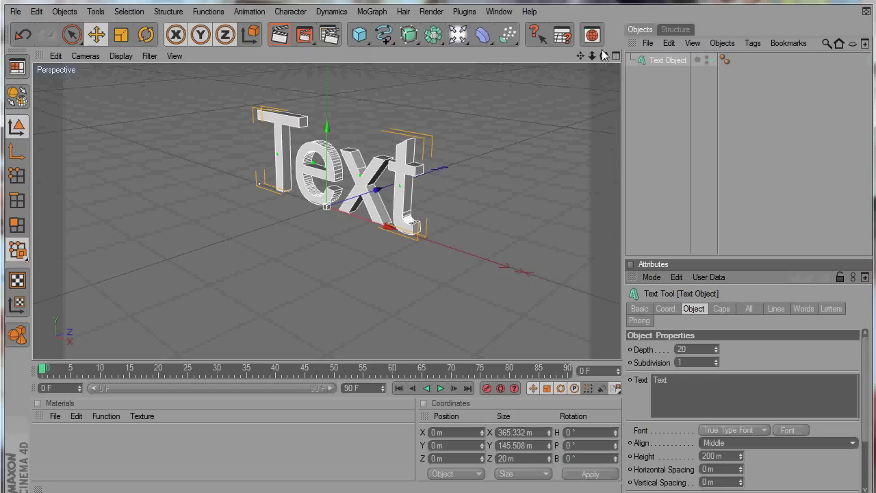
pyautogui.moveTo(438, 233)
pyautogui.keyDown('alt'); pyautogui.mouseDown()
pyautogui.moveTo(427, 237)
pyautogui.moveTo(447, 235)
pyautogui.moveTo(431, 240)
pyautogui.moveTo(428, 232)
pyautogui.moveTo(421, 242)
pyautogui.moveTo(445, 241)
pyautogui.moveTo(401, 232)
pyautogui.moveTo(439, 231)
pyautogui.mouseUp(); pyautogui.keyUp('alt')
pyautogui.doubleClick(680, 387)
pyautogui.write('Neodyme')
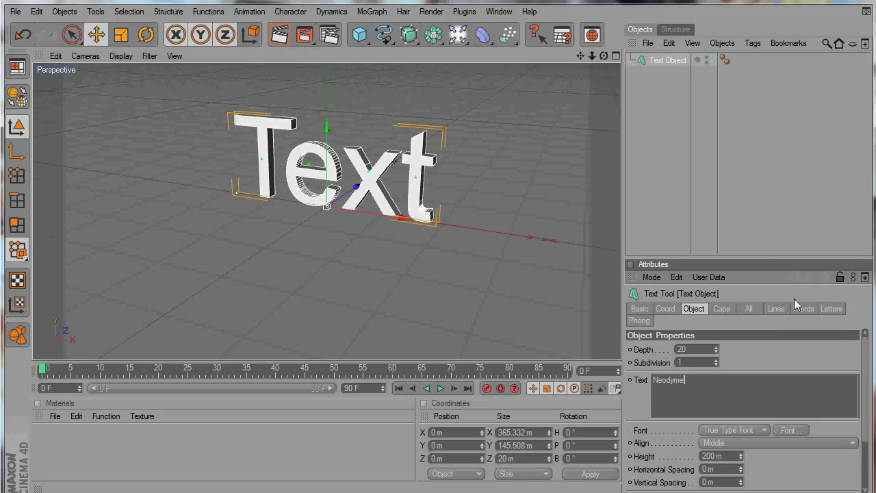
pyautogui.click(771, 347)
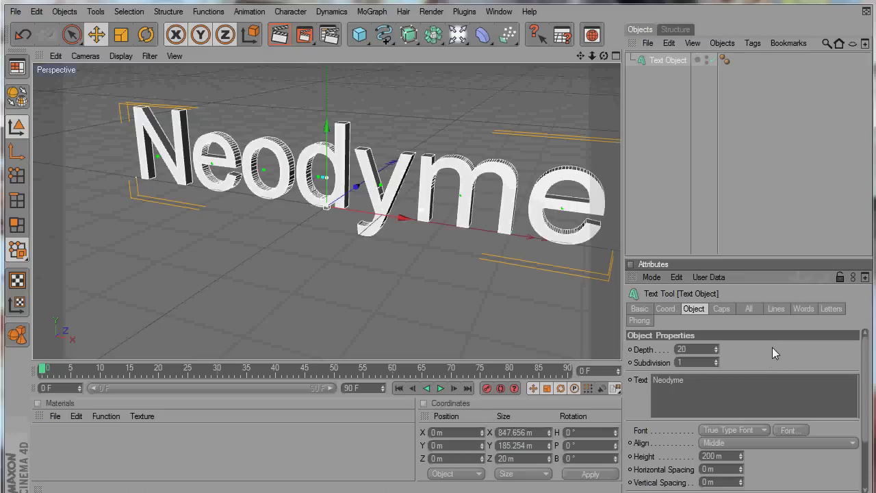
# Set the text object's extrusion depth to 50
pyautogui.moveTo(604, 56); pyautogui.dragTo(437, 233)
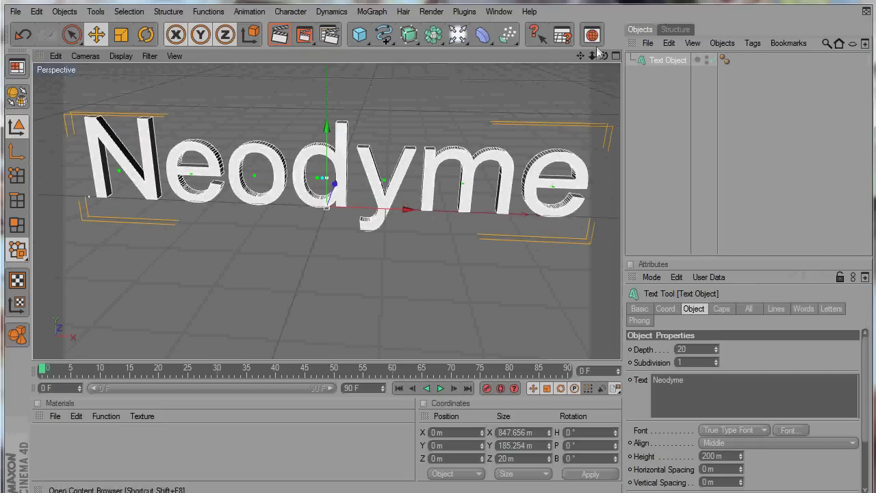
pyautogui.moveTo(604, 56); pyautogui.dragTo(438, 233)
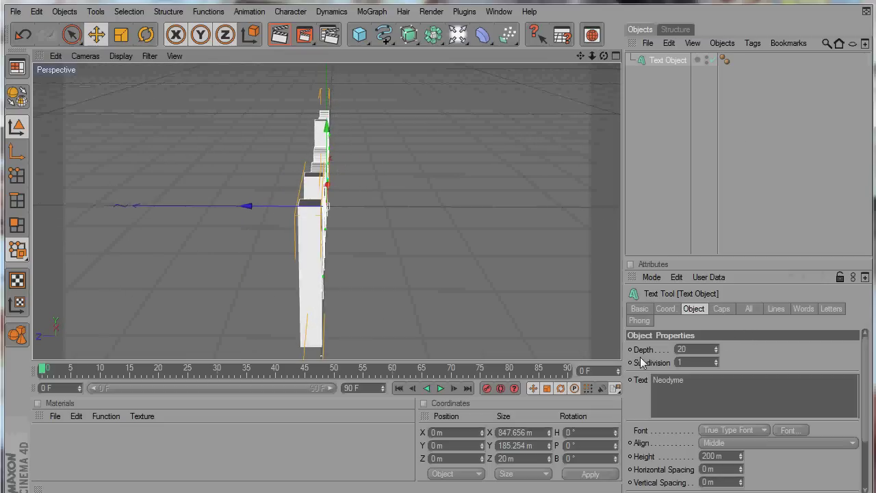
pyautogui.moveTo(716, 349); pyautogui.dragTo(717, 347)
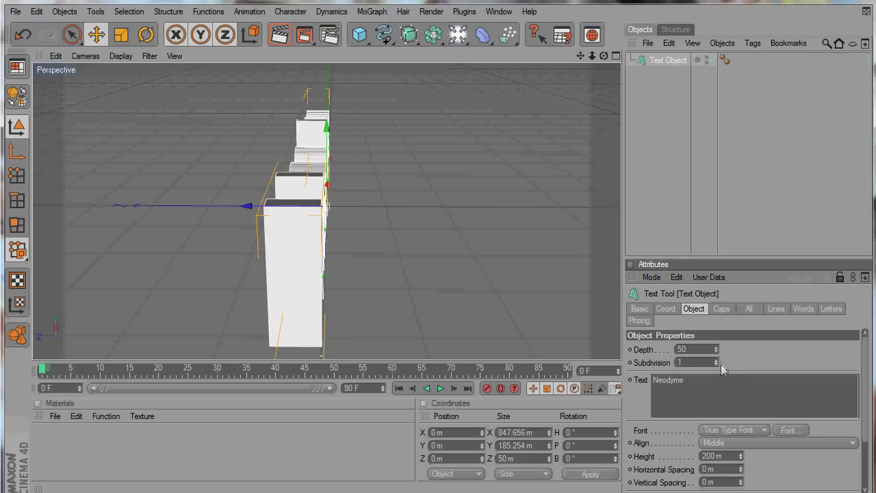
pyautogui.keyDown('alt'); pyautogui.moveTo(437, 233); pyautogui.dragTo(457, 235); pyautogui.keyUp('alt')
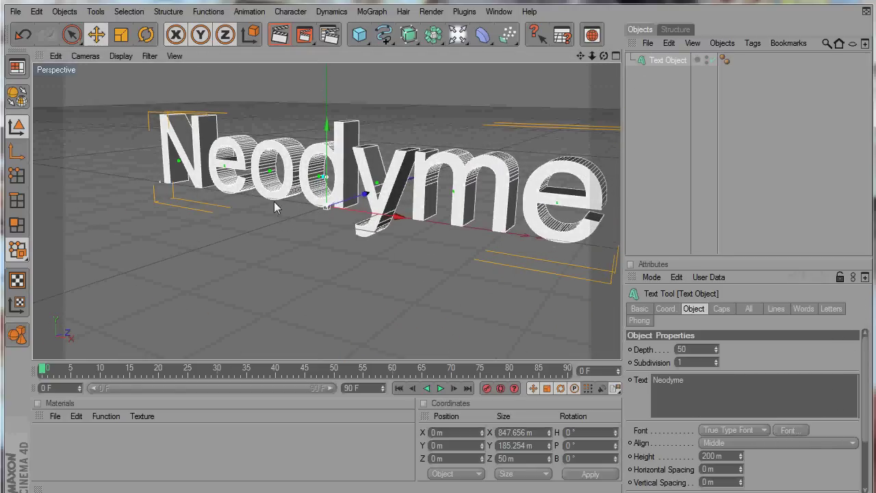
# Change the text object's font to BatmanForeverAlternate in the Normal style
pyautogui.click(790, 429)
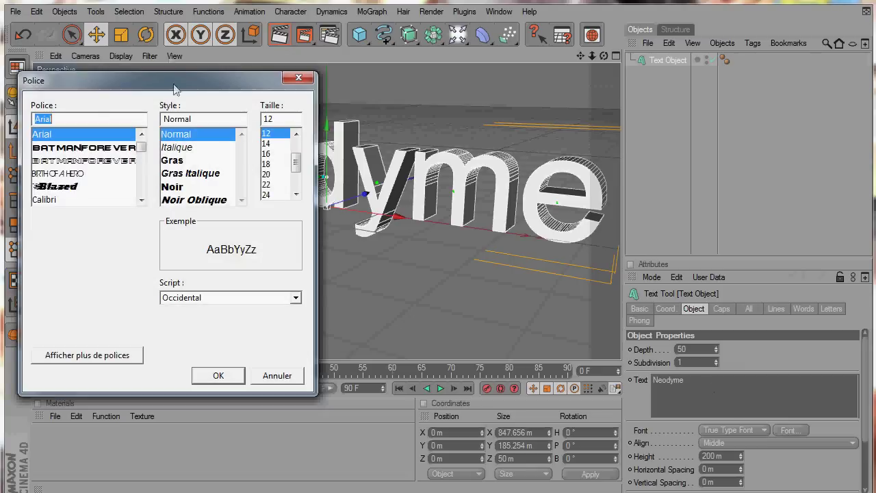
pyautogui.click(301, 77)
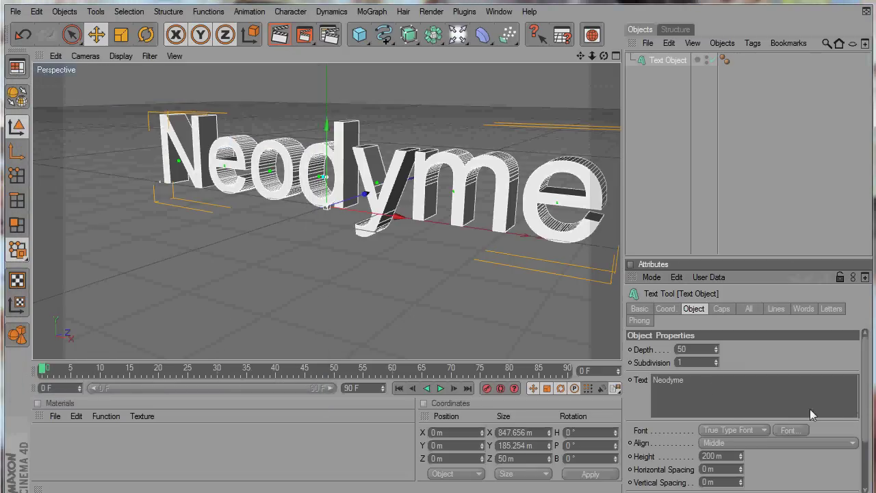
pyautogui.click(790, 429)
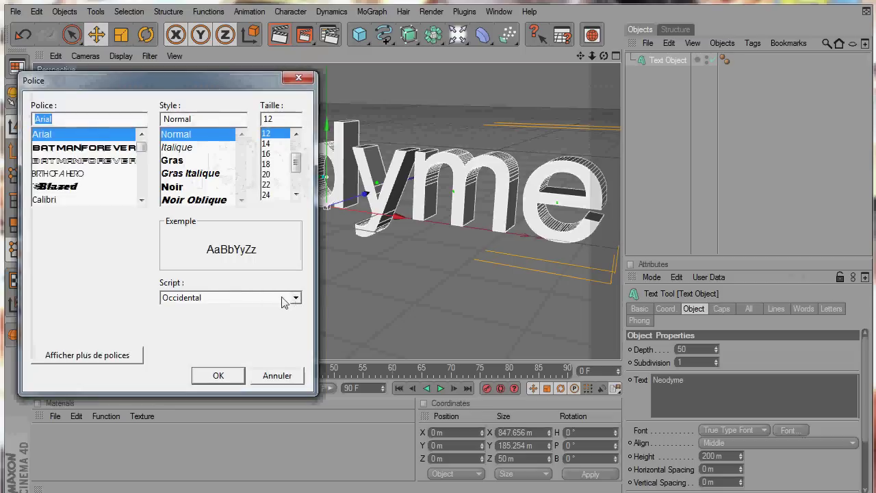
pyautogui.scroll(1, 142, 149)
pyautogui.scroll(-2, 142, 149)
pyautogui.scroll(1, 141, 149)
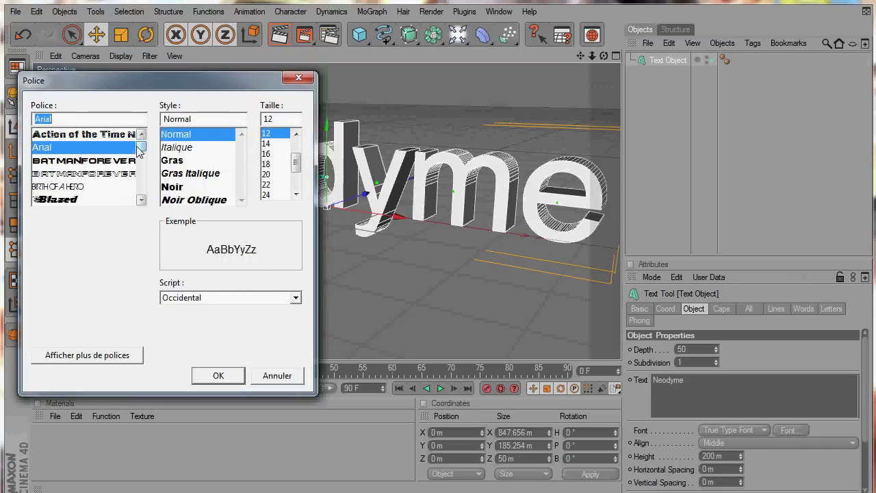
pyautogui.click(89, 161)
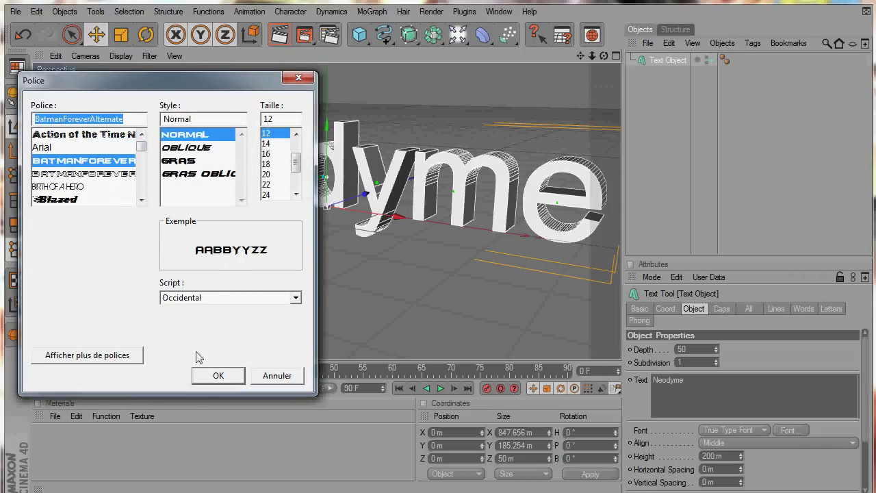
pyautogui.click(216, 376)
pyautogui.keyDown('alt'); pyautogui.moveTo(539, 253); pyautogui.dragTo(511, 150); pyautogui.keyUp('alt')
pyautogui.scroll(-2, 510, 142)
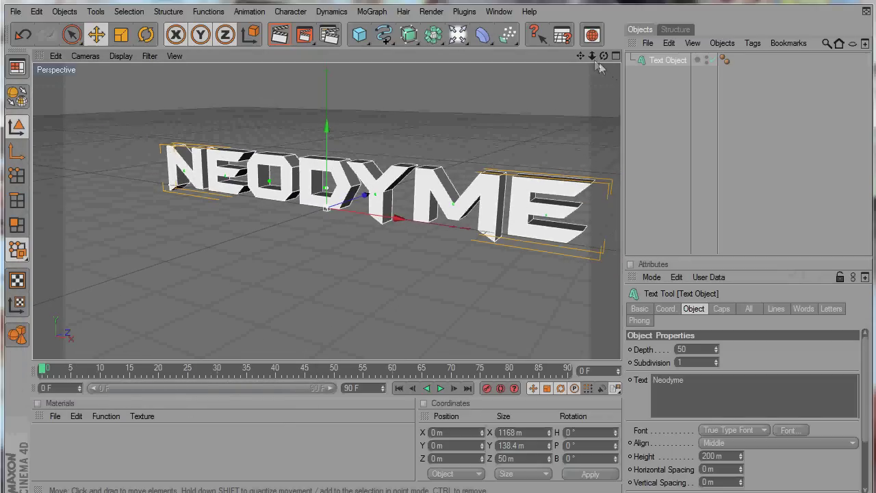
pyautogui.moveTo(604, 56); pyautogui.dragTo(553, 119)
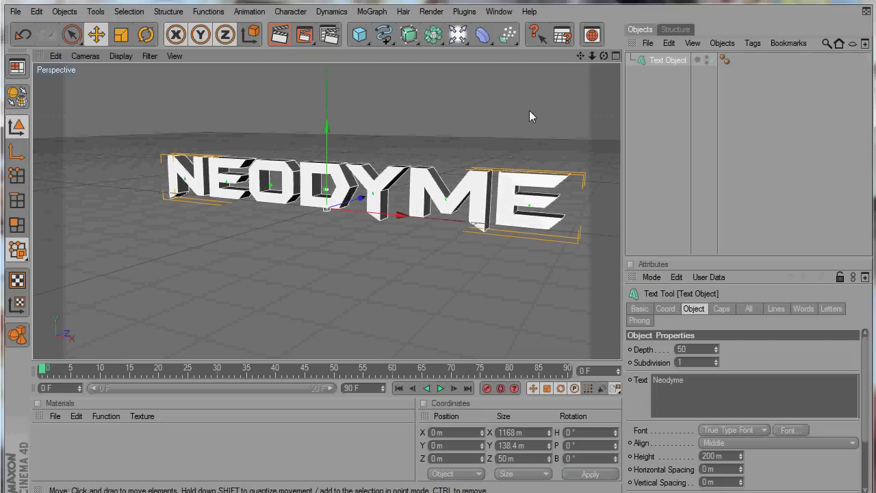
# Add a plane as the floor beneath the text and set its width and height to 44400 m
pyautogui.click(361, 39)
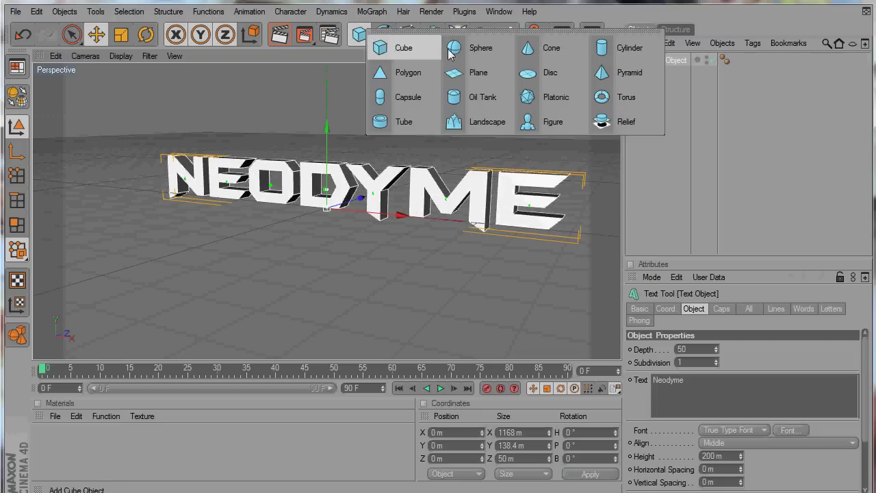
pyautogui.click(361, 36)
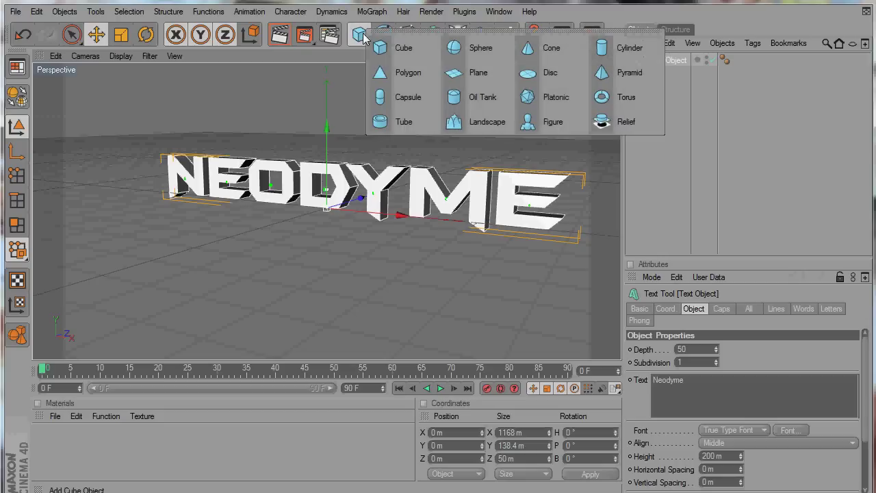
pyautogui.click(470, 74)
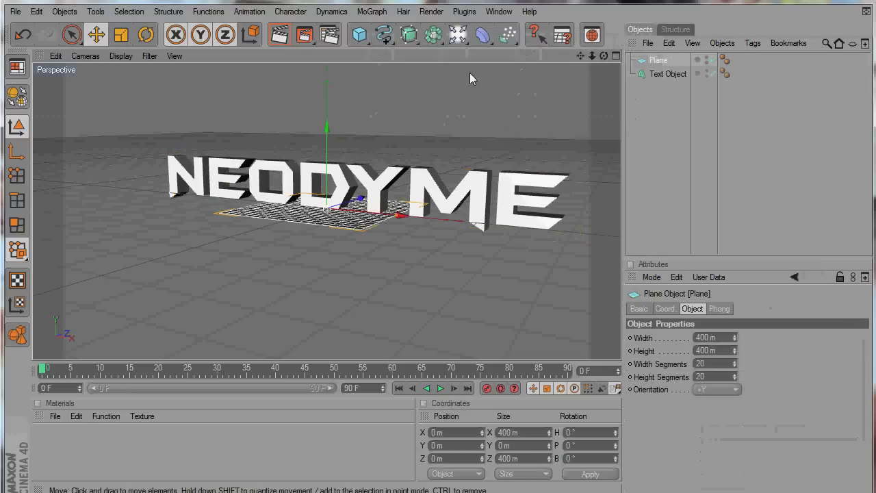
pyautogui.click(697, 337)
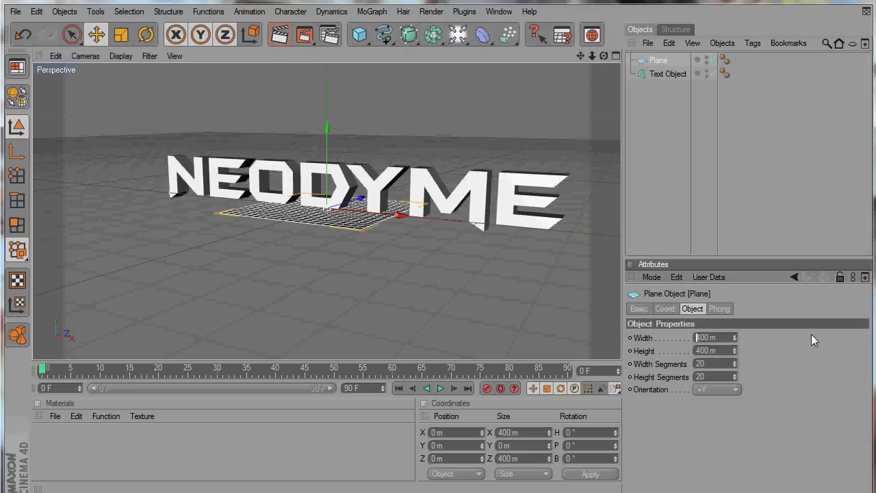
pyautogui.write('44')
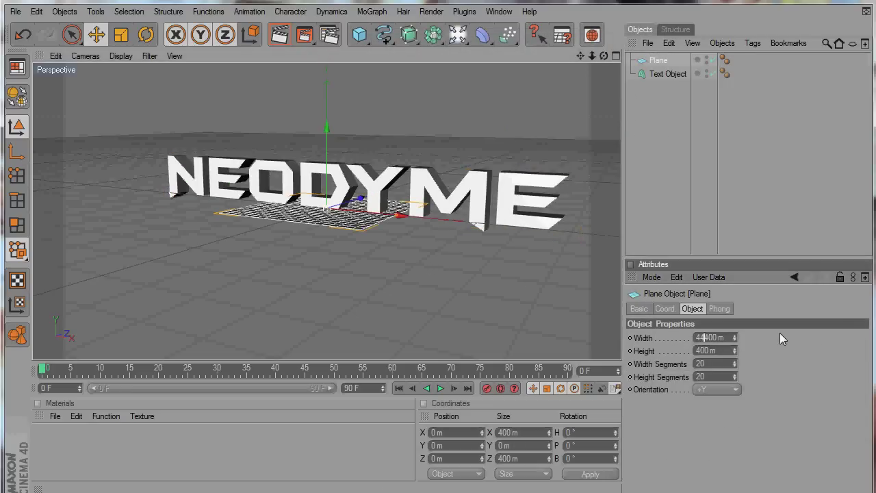
pyautogui.press('Tab')
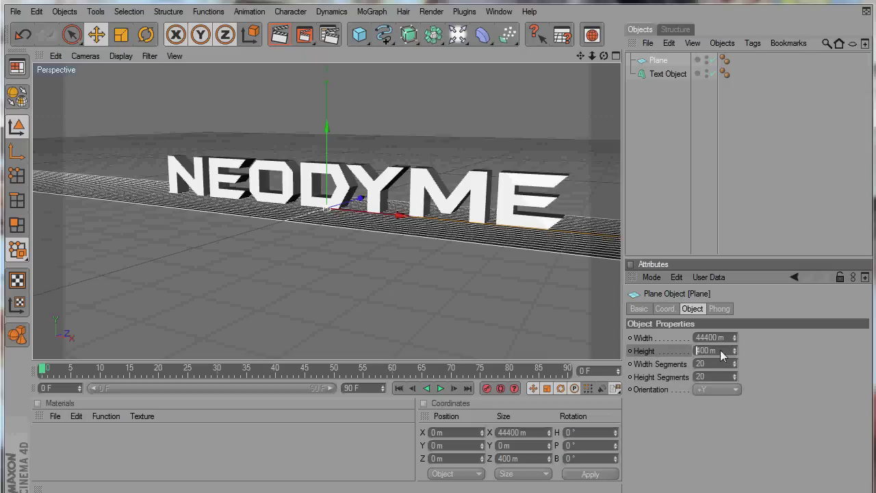
pyautogui.write('44')
pyautogui.press('Return')
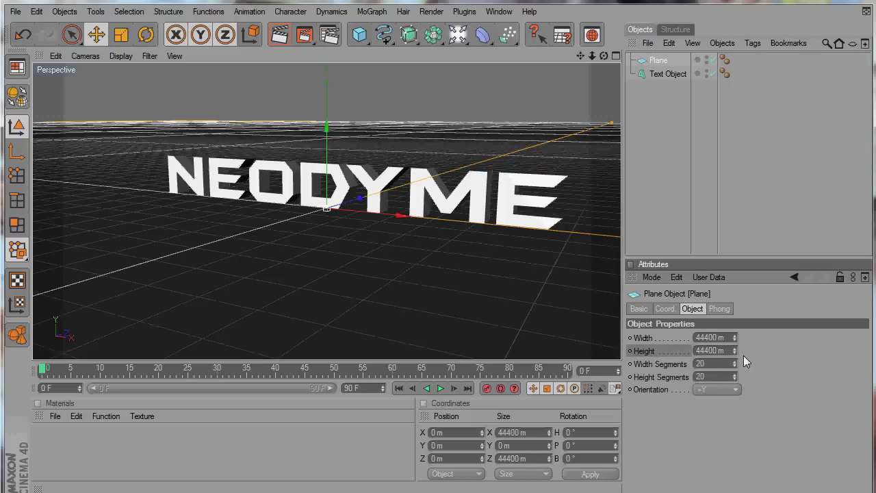
# Render previews of the text on the floor plane from the front and from the side
pyautogui.keyDown('alt'); pyautogui.moveTo(524, 85); pyautogui.dragTo(430, 231); pyautogui.keyUp('alt')
pyautogui.click(279, 34)
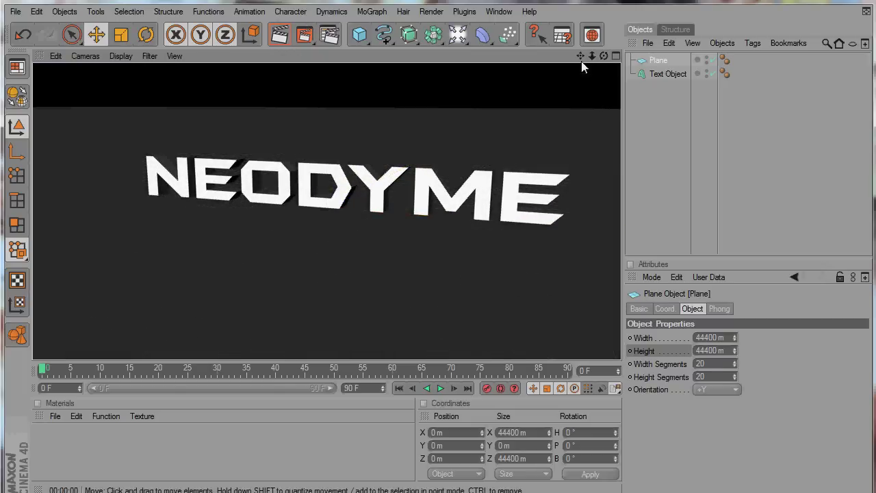
pyautogui.keyDown('alt'); pyautogui.moveTo(431, 233); pyautogui.dragTo(438, 239); pyautogui.keyUp('alt')
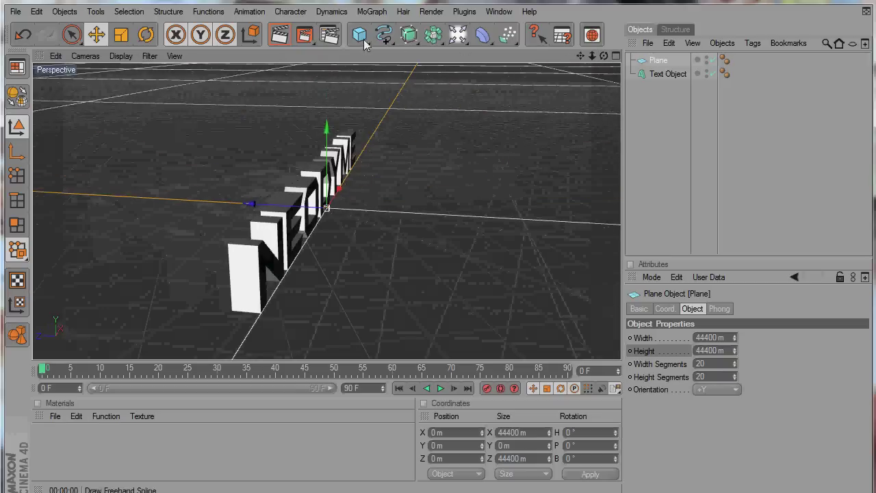
pyautogui.click(279, 36)
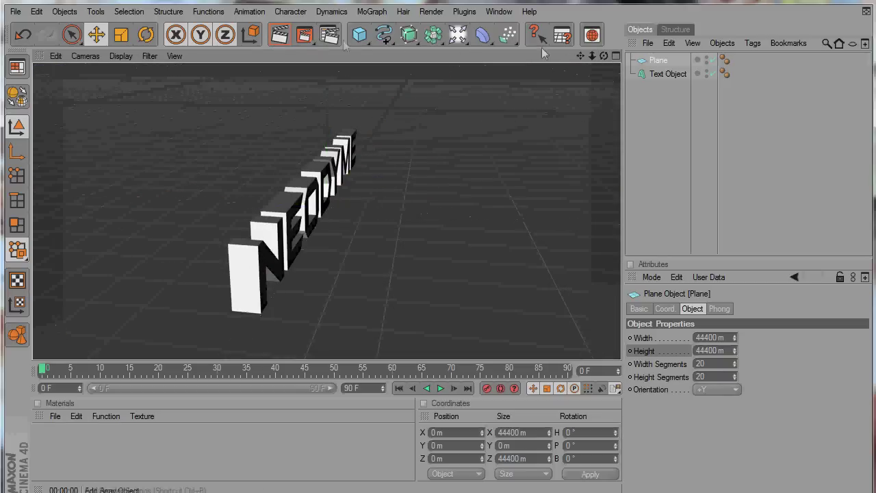
# Set the text object's start and end caps to Fillet Cap with a 10 m radius each
pyautogui.keyDown('alt'); pyautogui.moveTo(410, 232); pyautogui.dragTo(437, 239); pyautogui.keyUp('alt')
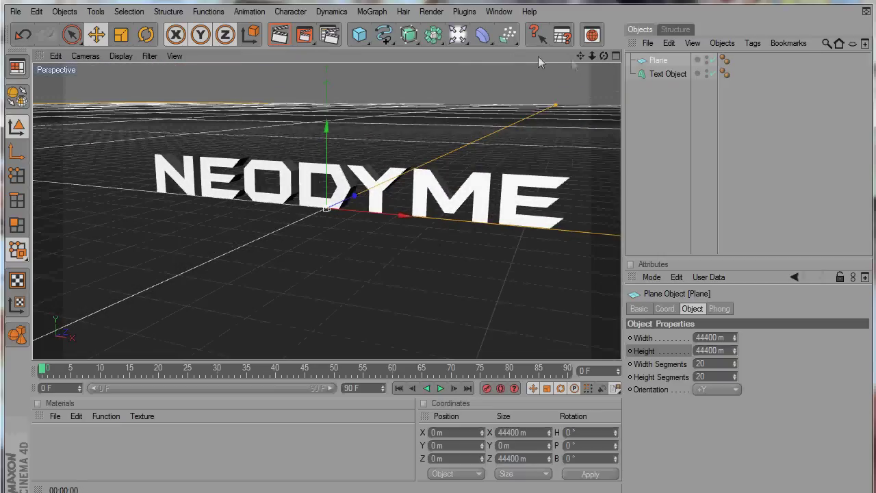
pyautogui.keyDown('alt'); pyautogui.moveTo(424, 229); pyautogui.dragTo(584, 82); pyautogui.keyUp('alt')
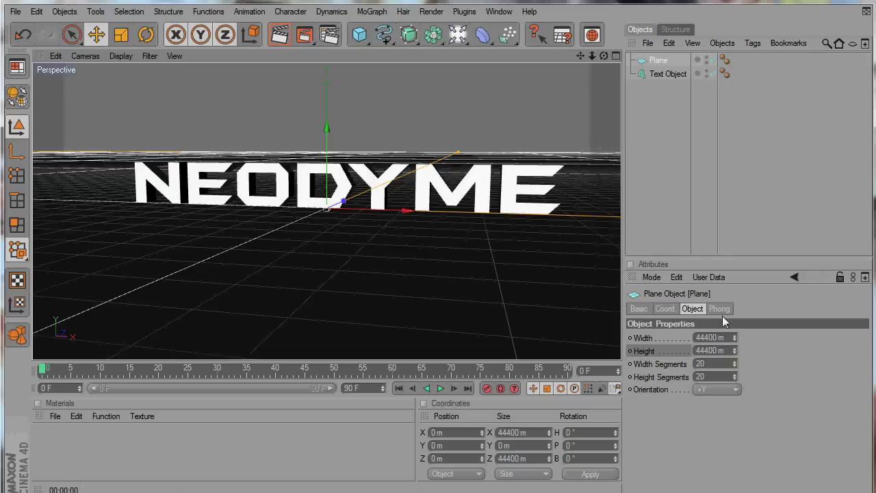
pyautogui.click(660, 73)
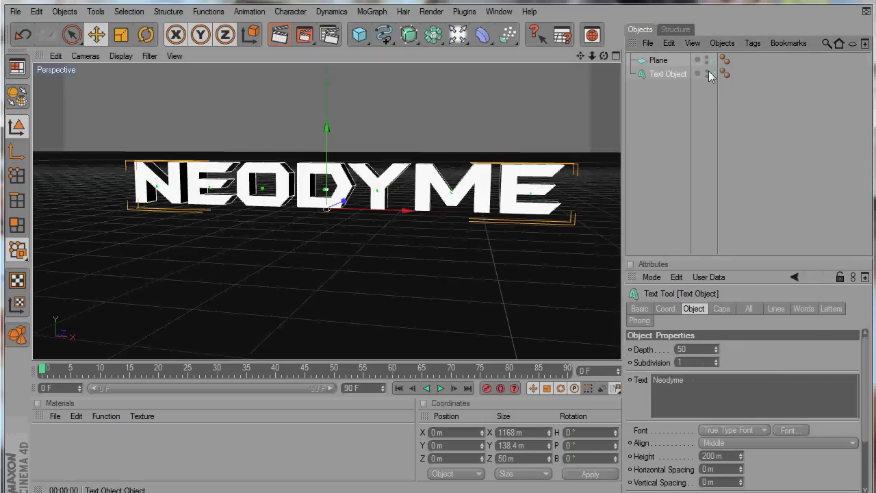
pyautogui.click(722, 309)
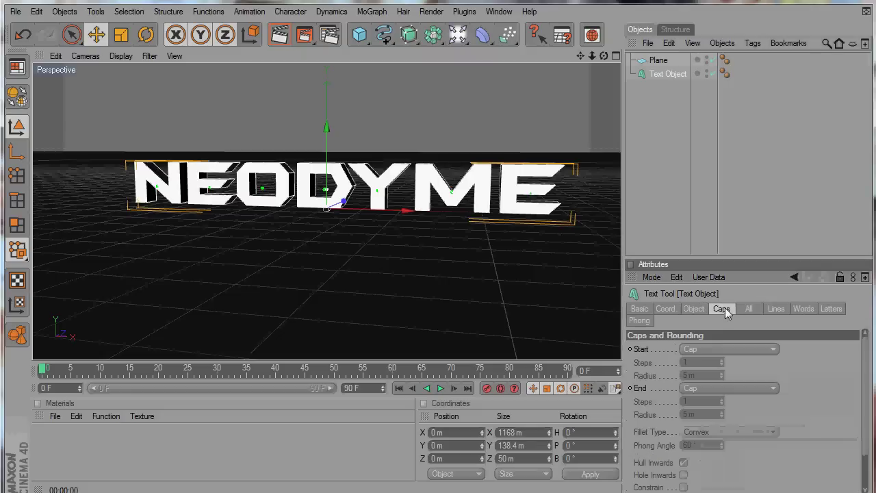
pyautogui.click(761, 348)
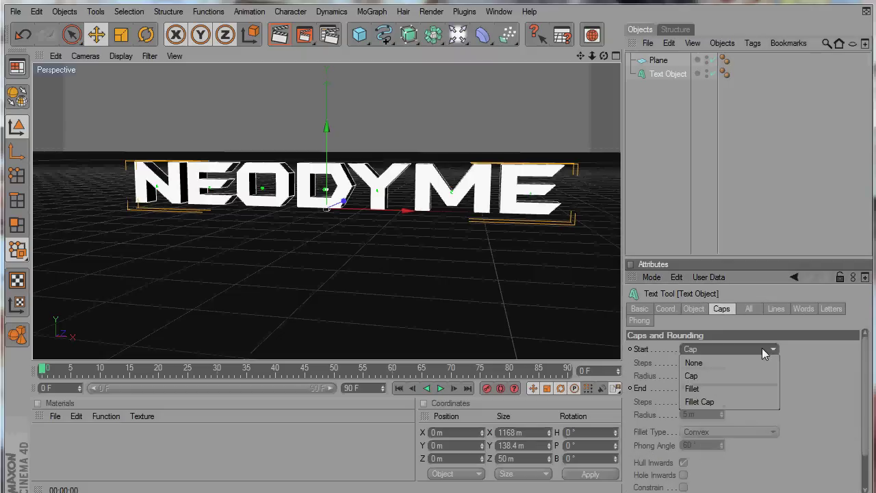
pyautogui.click(719, 403)
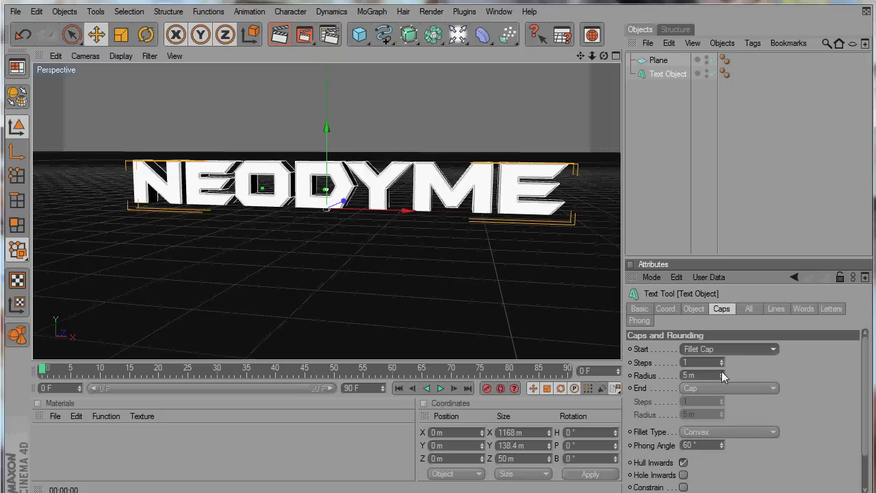
pyautogui.moveTo(724, 376); pyautogui.dragTo(724, 376)
pyautogui.click(747, 388)
pyautogui.click(711, 441)
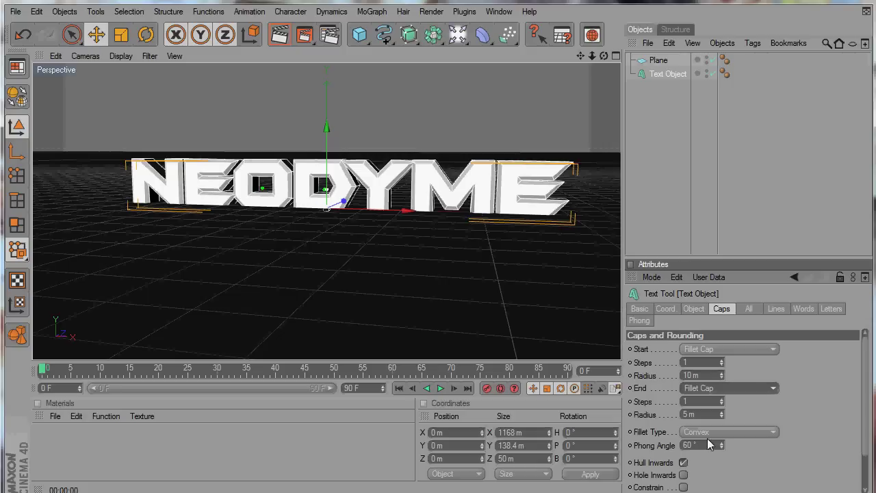
pyautogui.moveTo(721, 414); pyautogui.dragTo(722, 414)
# Examine the bevelled text from an angled view and render a preview of it
pyautogui.keyDown('alt'); pyautogui.moveTo(437, 235); pyautogui.dragTo(543, 78); pyautogui.keyUp('alt')
pyautogui.scroll(-3, 346, 130)
pyautogui.scroll(3, 347, 126)
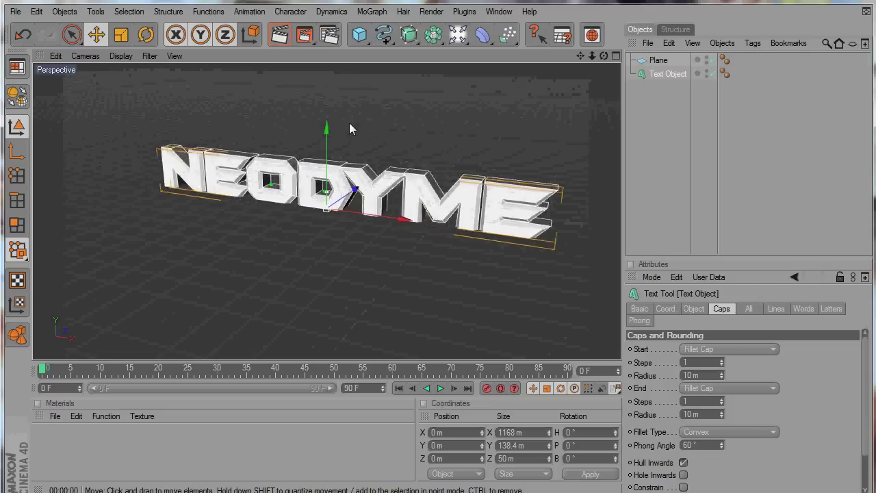
pyautogui.scroll(-3, 349, 129)
pyautogui.scroll(4, 446, 239)
pyautogui.scroll(-2, 457, 233)
pyautogui.scroll(2, 437, 232)
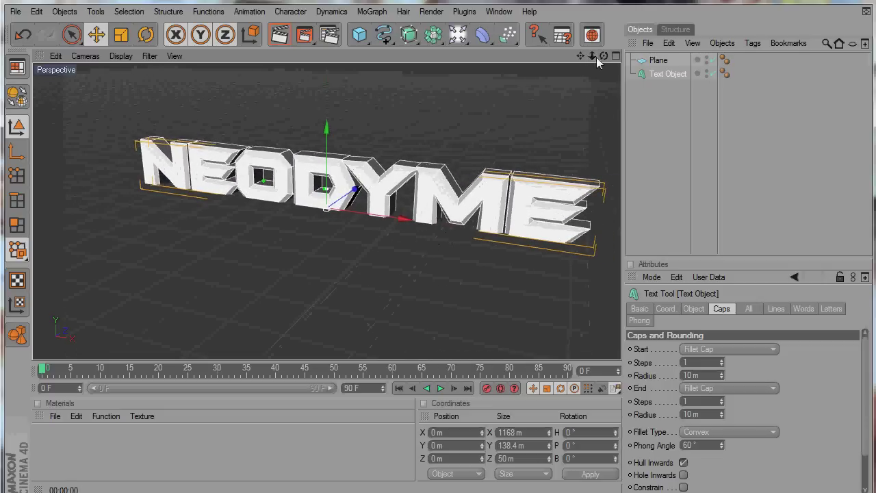
pyautogui.moveTo(581, 53); pyautogui.dragTo(437, 230)
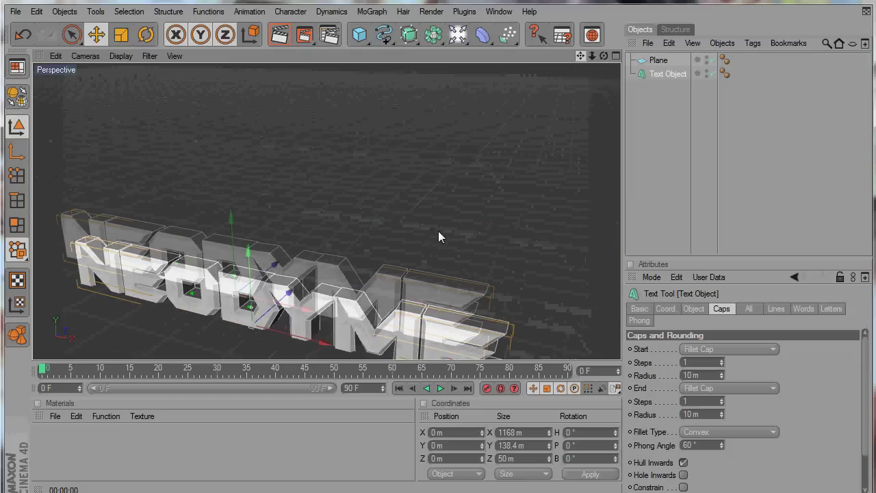
pyautogui.press('o')
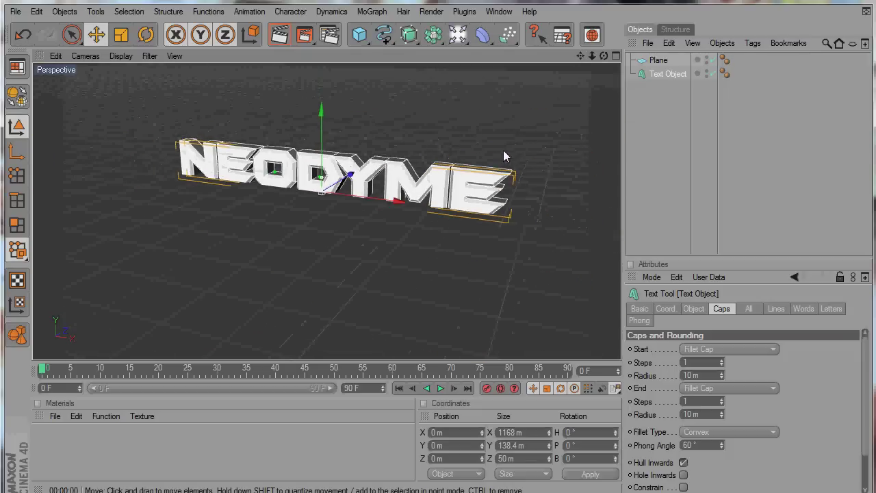
pyautogui.moveTo(582, 56); pyautogui.dragTo(438, 237)
pyautogui.click(279, 36)
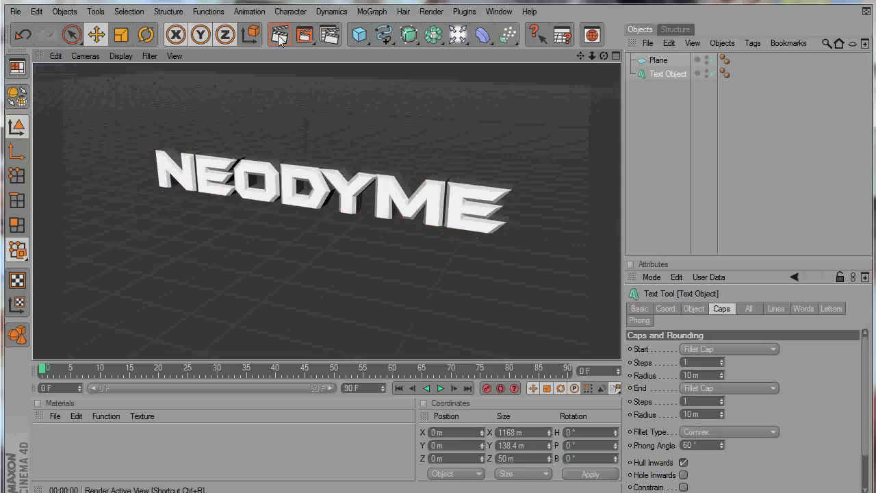
# Add a light above and in front of the text, at about Y 263 m and Z -298 m, and render a preview
pyautogui.moveTo(595, 55); pyautogui.dragTo(437, 233)
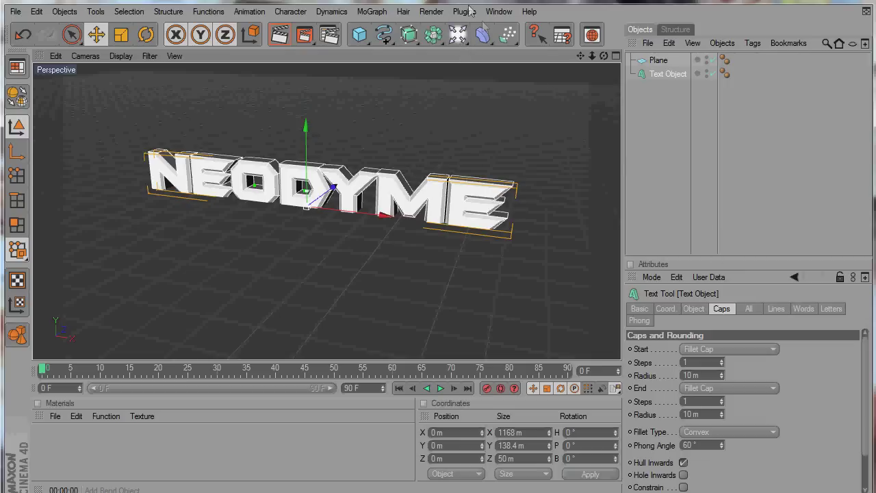
pyautogui.click(457, 34)
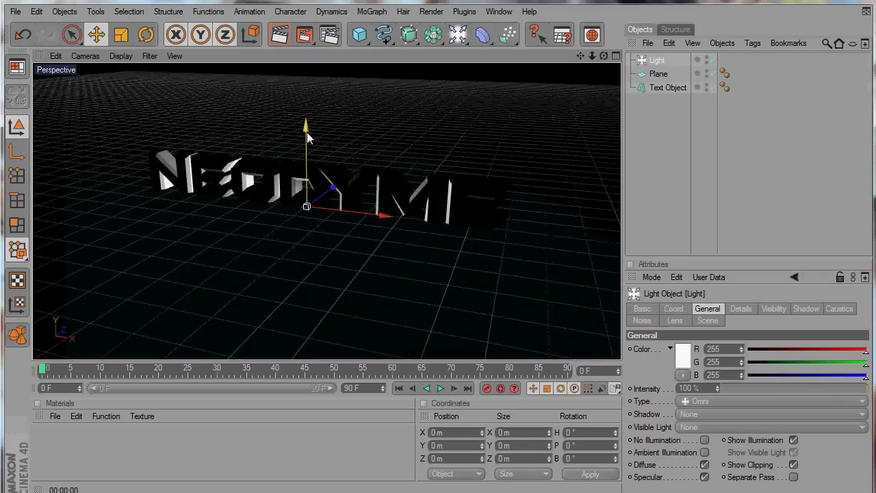
pyautogui.moveTo(333, 190); pyautogui.dragTo(437, 230)
pyautogui.moveTo(270, 154); pyautogui.dragTo(438, 235)
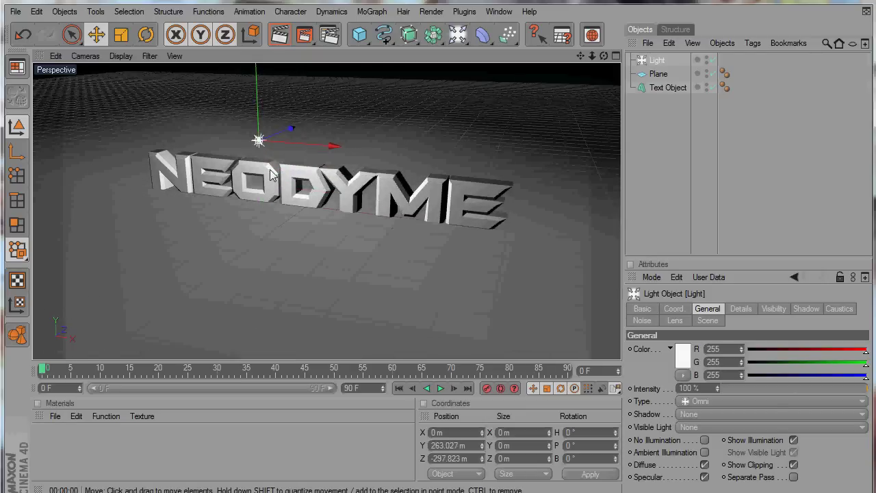
pyautogui.click(282, 38)
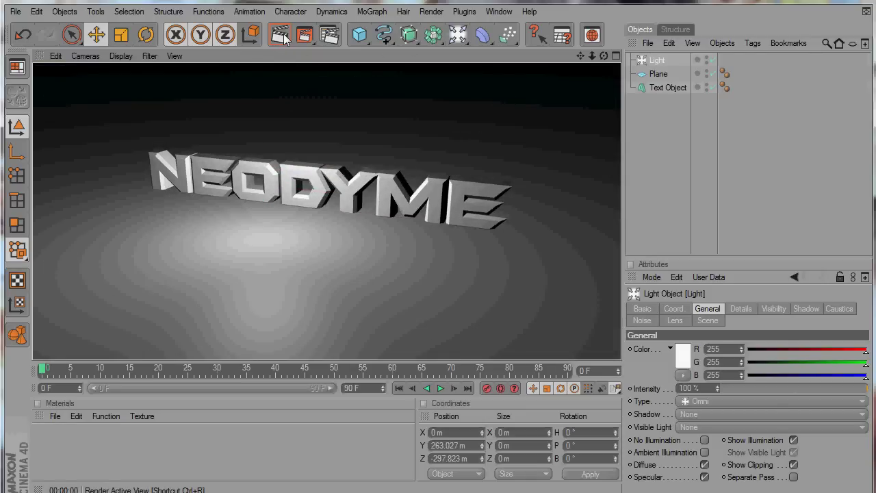
pyautogui.click(597, 104)
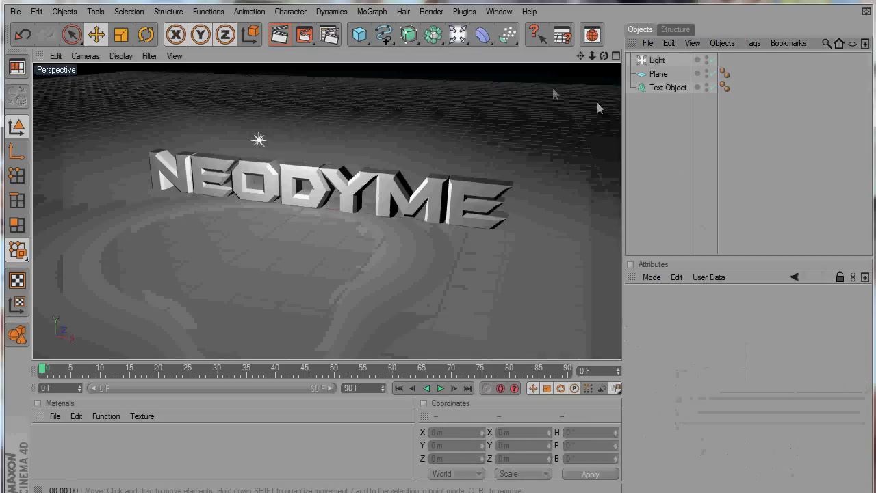
# Set the light's shadow to Shadow Maps (Soft) and render a preview of the cast shadows
pyautogui.click(655, 60)
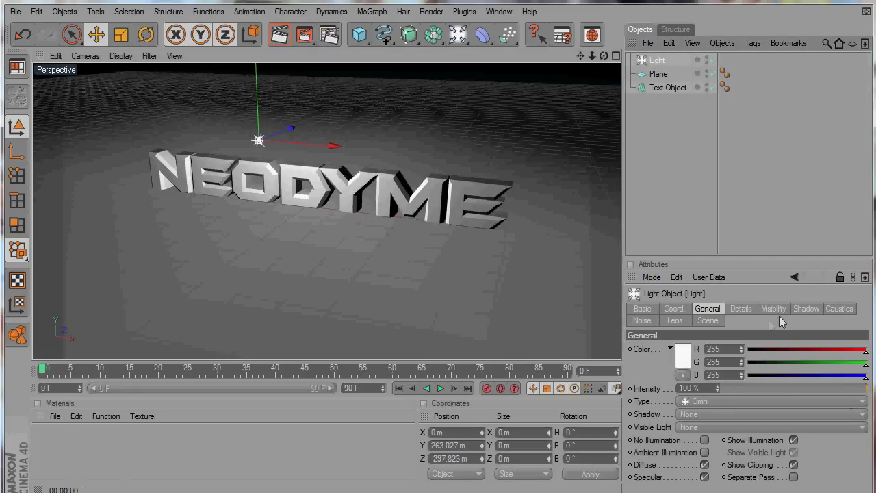
pyautogui.click(842, 403)
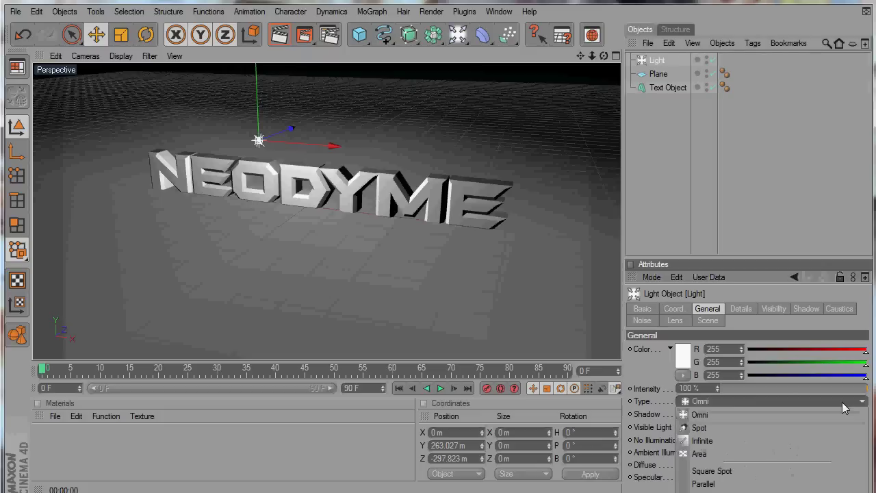
pyautogui.click(841, 401)
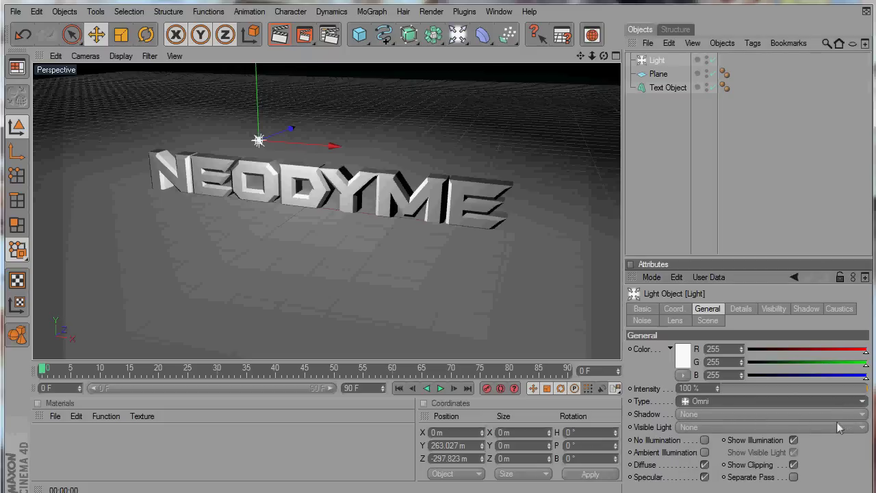
pyautogui.click(864, 415)
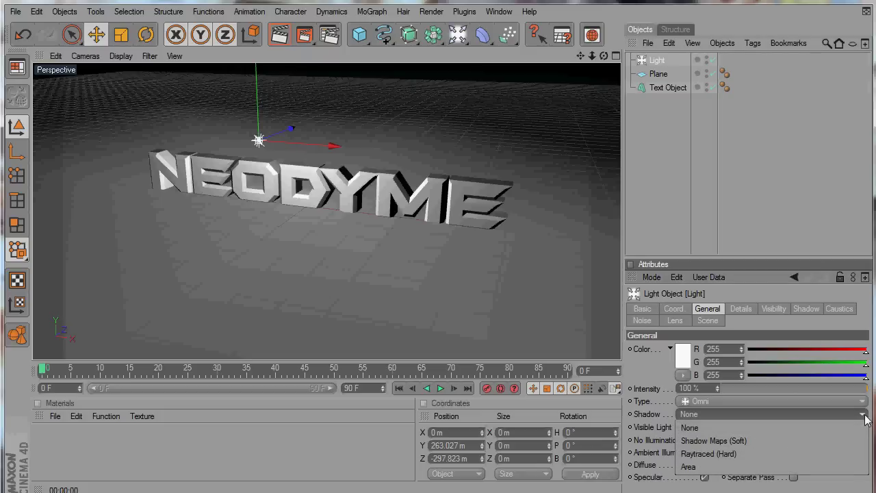
pyautogui.click(718, 441)
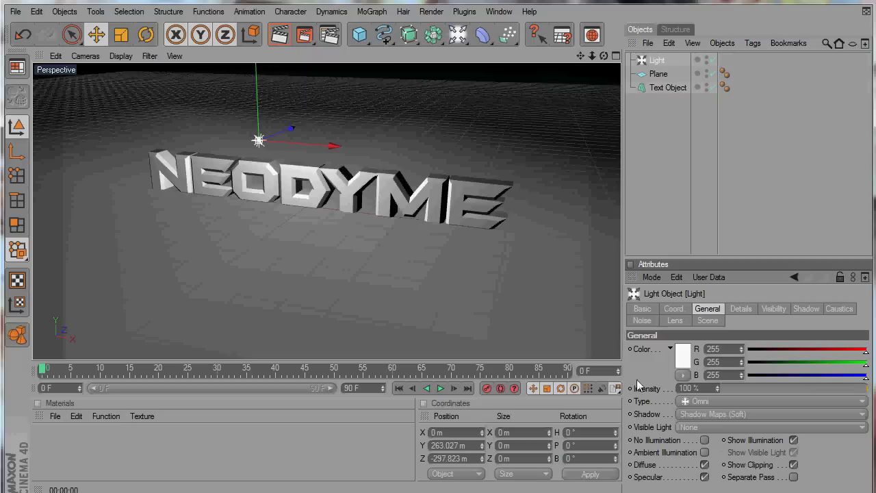
pyautogui.click(279, 34)
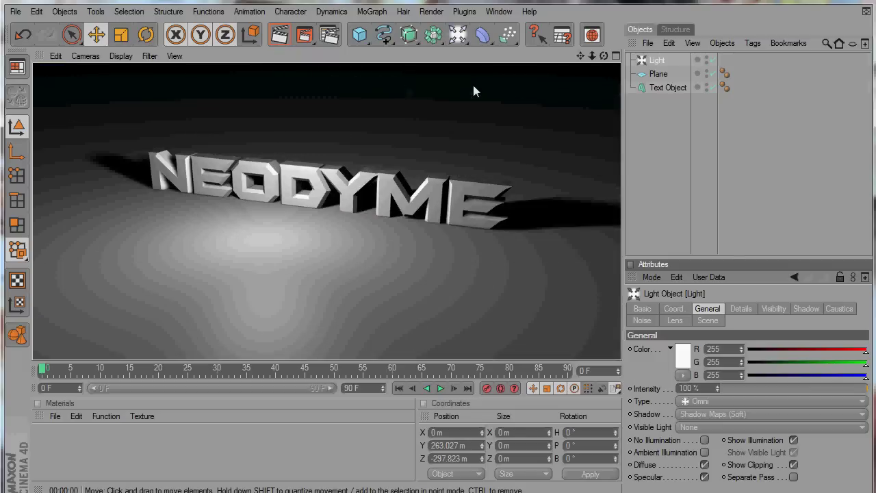
# Render previews of the text and its soft shadows from behind, from the front and closer up
pyautogui.moveTo(604, 56); pyautogui.dragTo(438, 233)
pyautogui.click(279, 34)
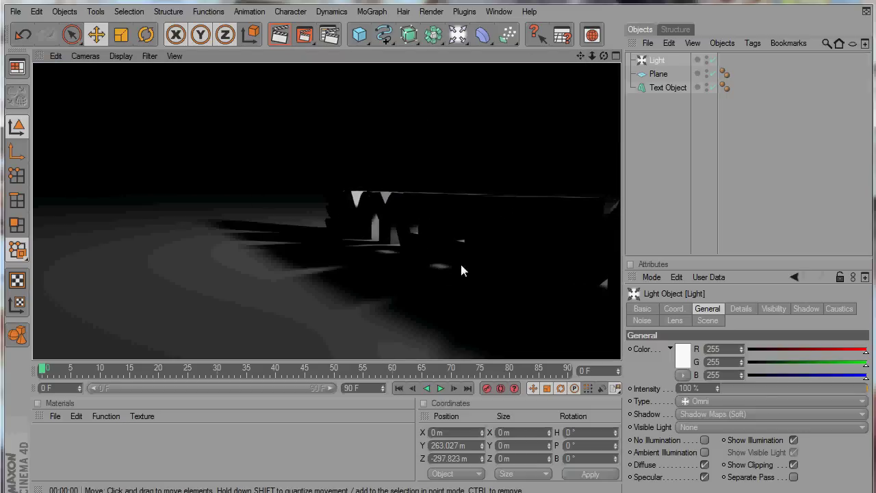
pyautogui.moveTo(603, 55)
pyautogui.mouseDown()
pyautogui.moveTo(438, 230)
pyautogui.moveTo(423, 233)
pyautogui.moveTo(438, 233)
pyautogui.mouseUp()
pyautogui.moveTo(581, 55); pyautogui.dragTo(439, 232)
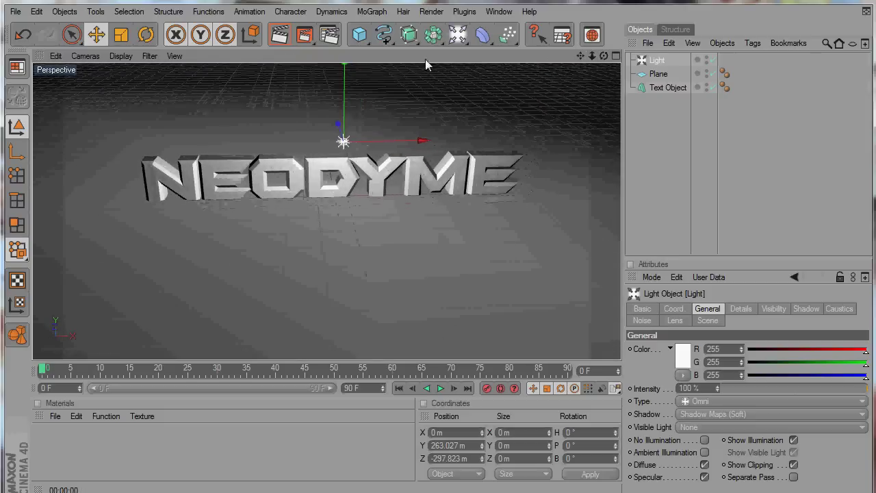
pyautogui.click(280, 34)
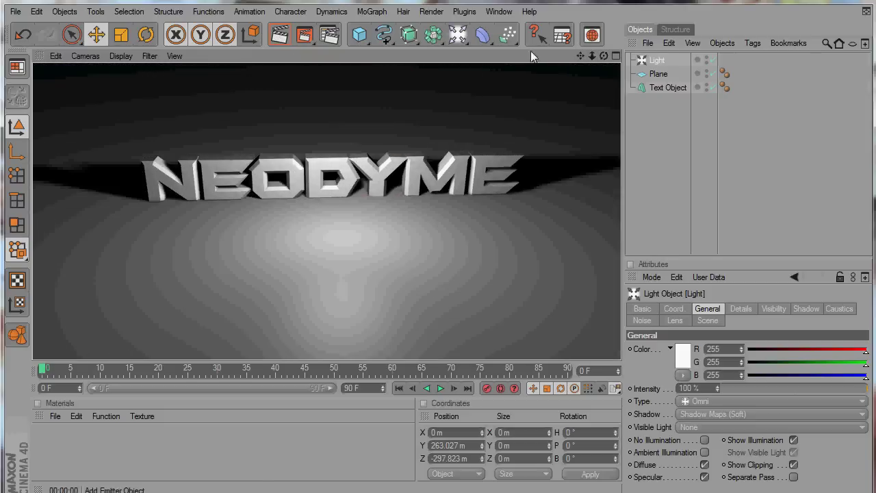
pyautogui.moveTo(580, 55); pyautogui.dragTo(446, 240)
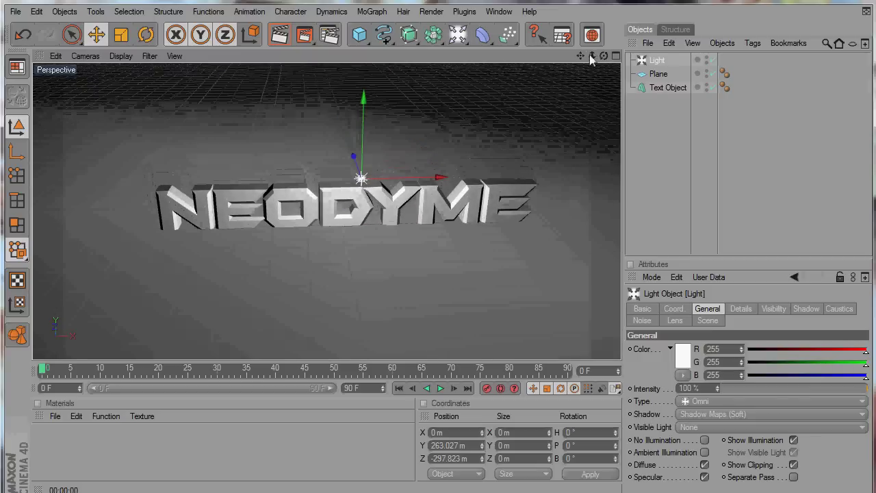
pyautogui.moveTo(592, 55); pyautogui.dragTo(438, 233)
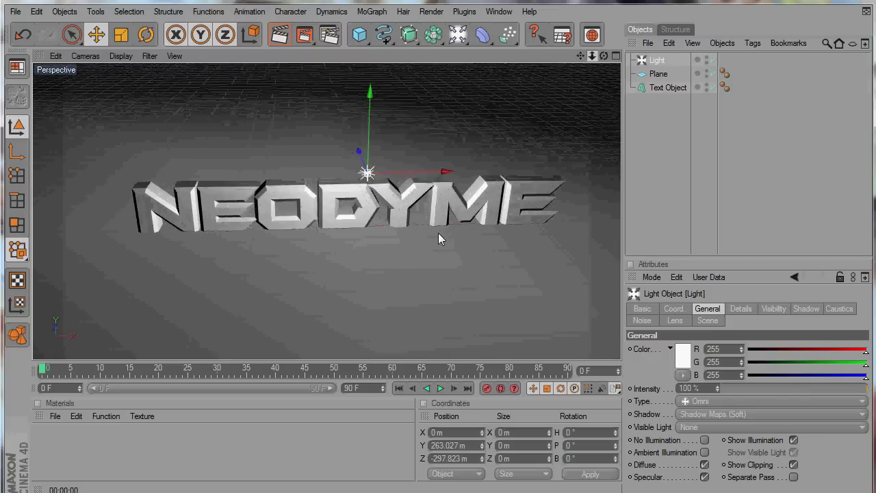
pyautogui.click(279, 37)
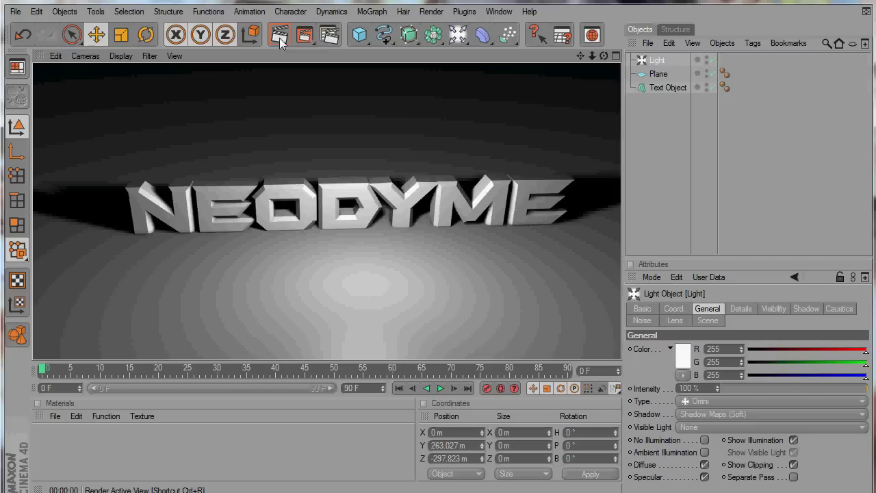
pyautogui.moveTo(603, 56)
pyautogui.mouseDown()
pyautogui.moveTo(438, 233)
pyautogui.moveTo(598, 59)
pyautogui.mouseUp()
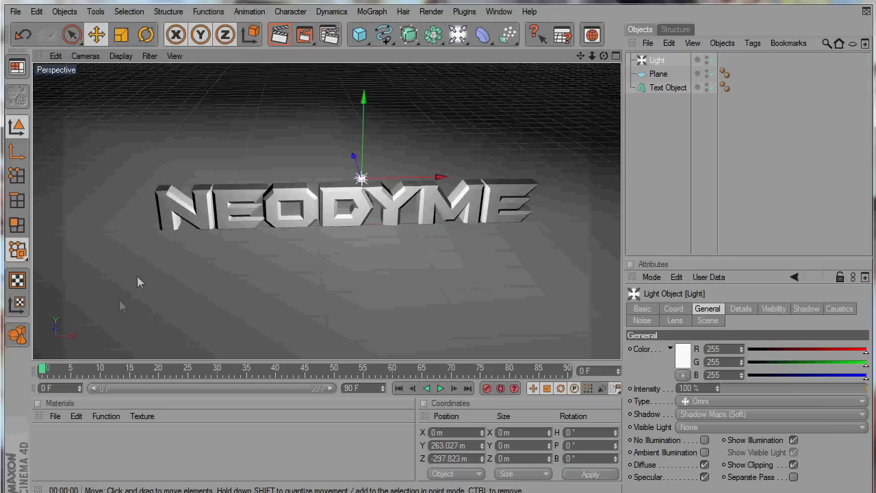
pyautogui.doubleClick(54, 443)
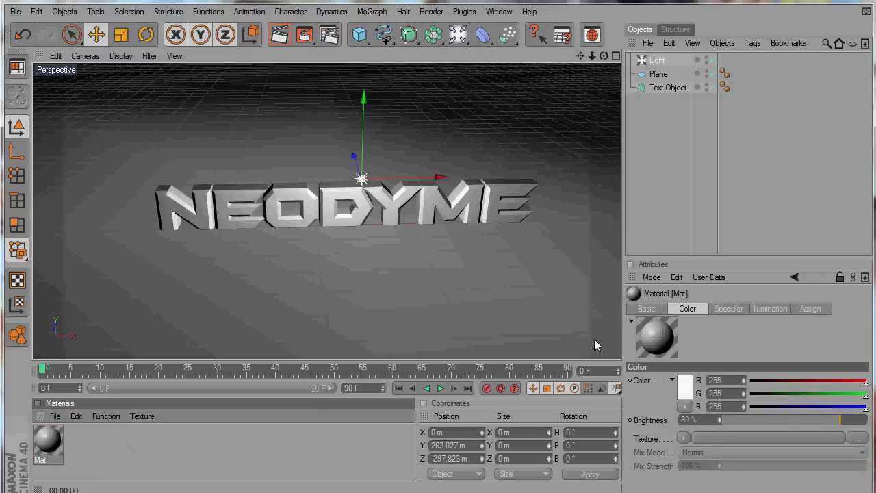
pyautogui.doubleClick(43, 444)
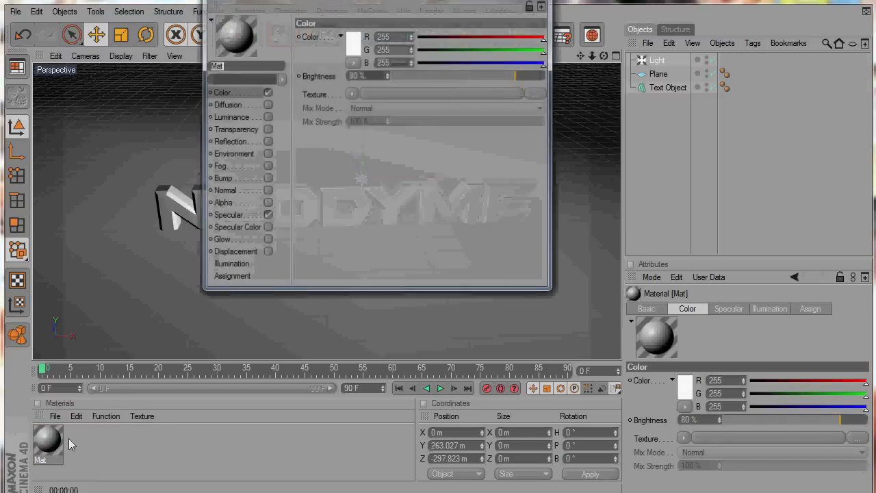
pyautogui.moveTo(544, 53)
pyautogui.mouseDown()
pyautogui.moveTo(421, 55)
pyautogui.moveTo(546, 53)
pyautogui.mouseUp()
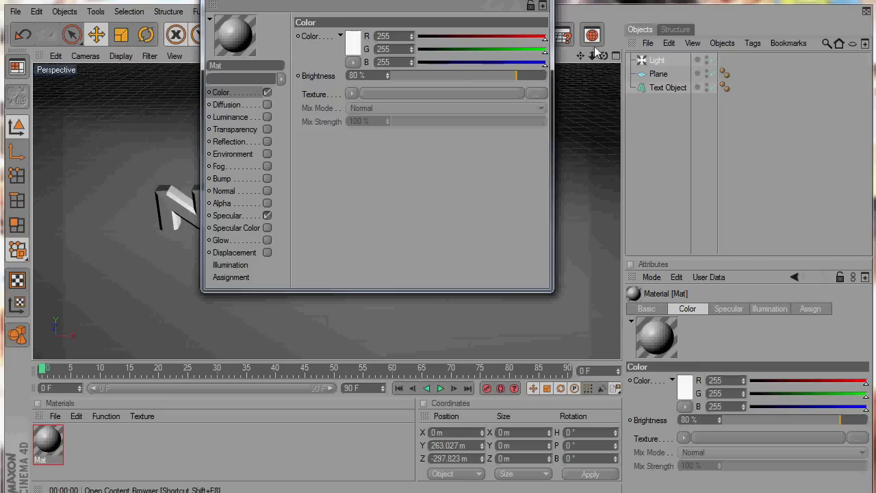
pyautogui.click(544, 6)
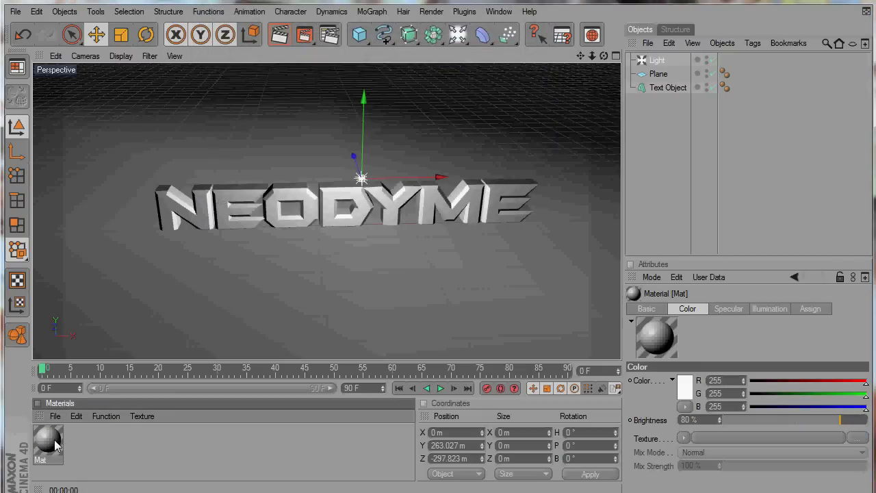
pyautogui.press('Delete')
# Create a Nukei shader material and apply it to the text object
pyautogui.click(55, 416)
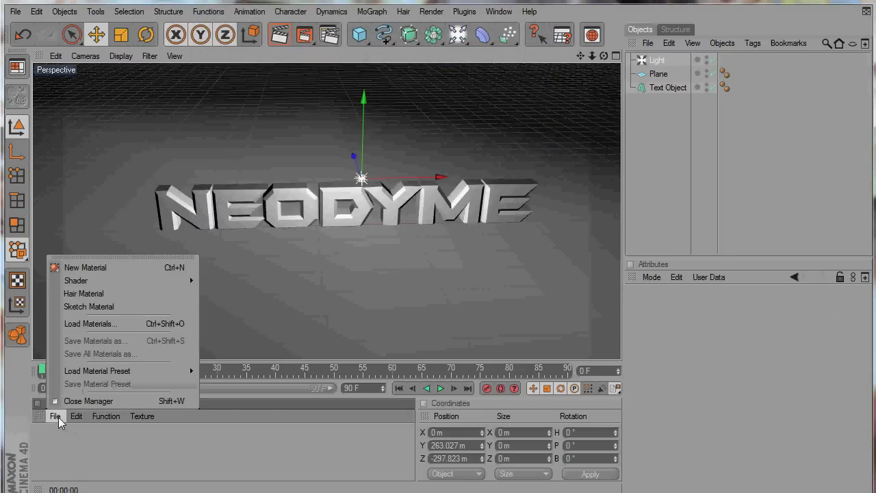
pyautogui.moveTo(112, 280)
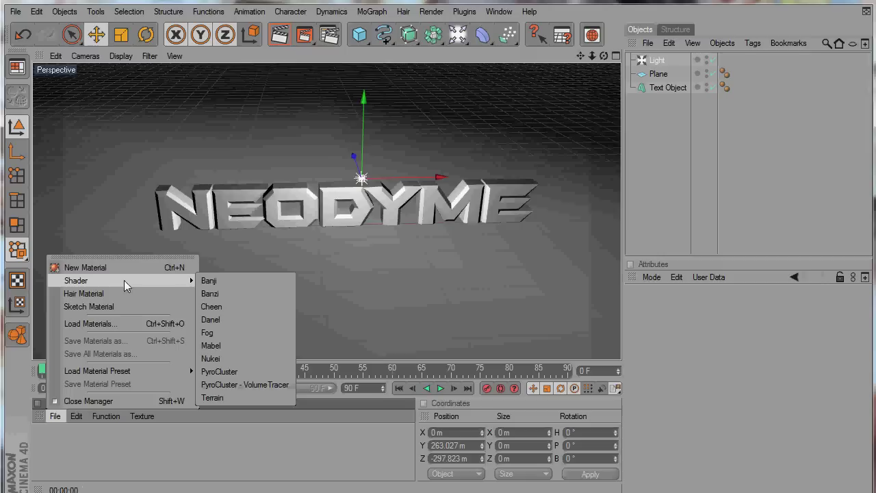
pyautogui.click(245, 358)
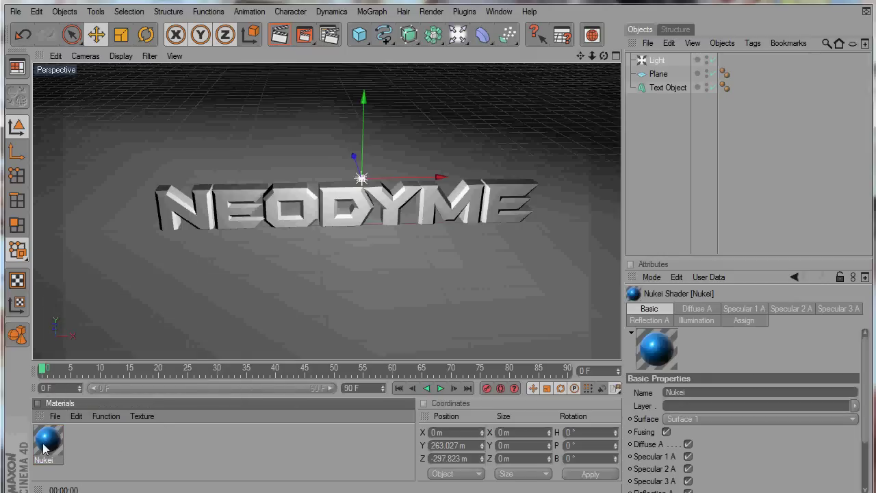
pyautogui.click(663, 89)
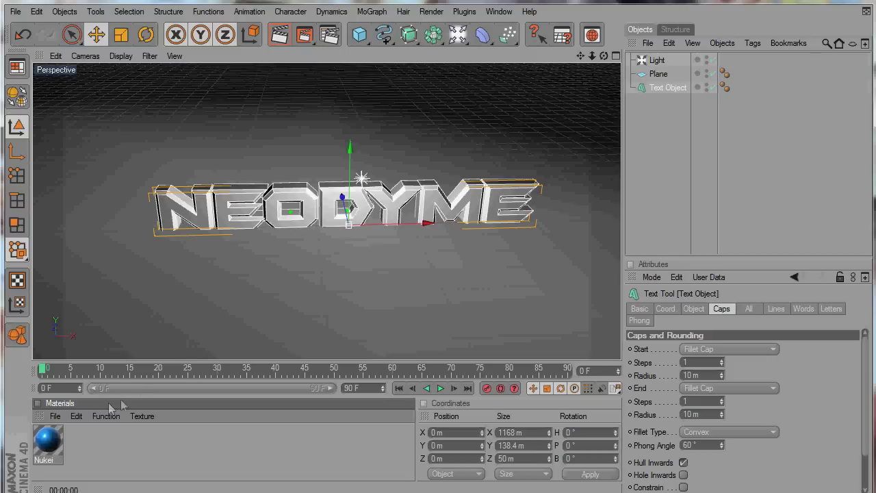
pyautogui.moveTo(668, 89); pyautogui.dragTo(668, 90)
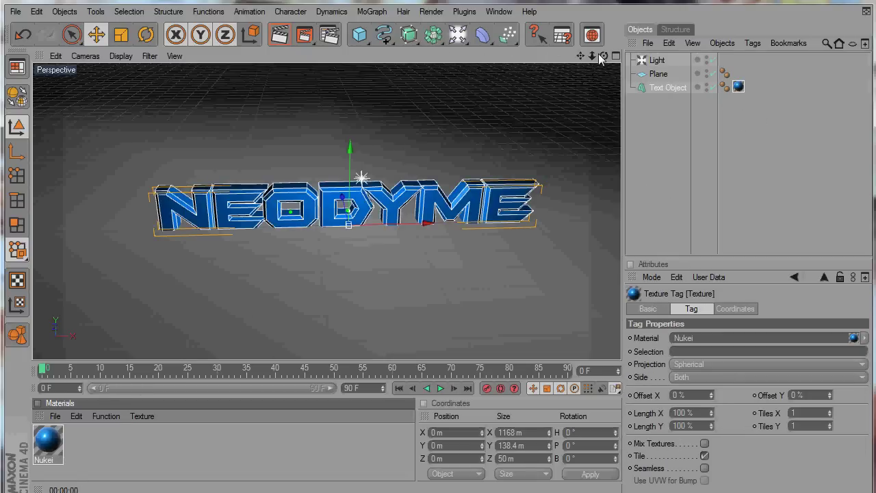
# Render previews of the blue text from an angled view and from closer up
pyautogui.moveTo(442, 239)
pyautogui.keyDown('alt'); pyautogui.mouseDown()
pyautogui.moveTo(450, 240)
pyautogui.moveTo(438, 233)
pyautogui.mouseUp(); pyautogui.keyUp('alt')
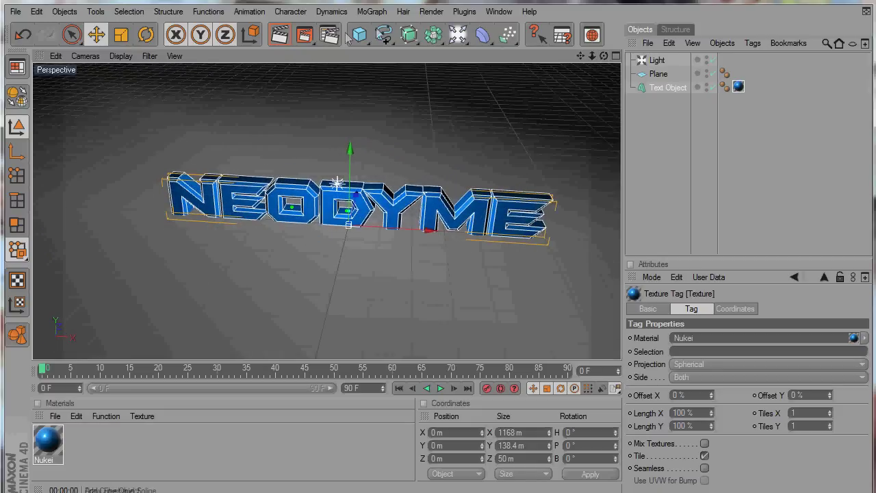
pyautogui.click(280, 35)
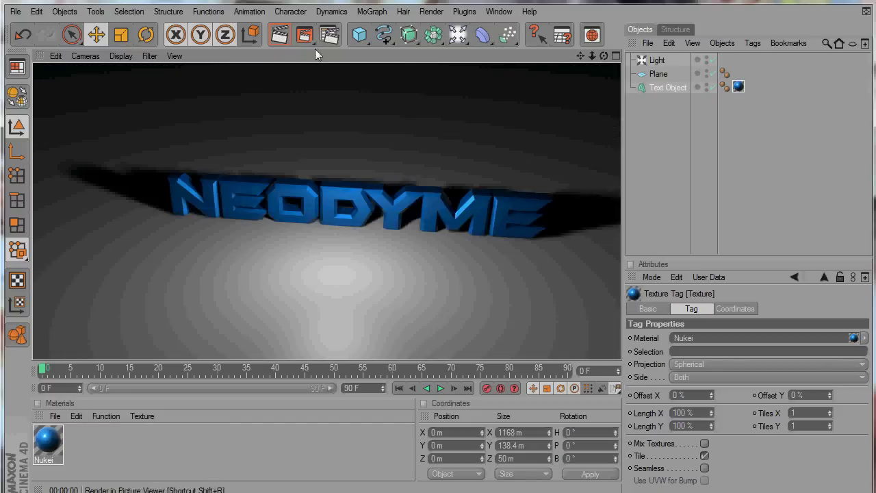
pyautogui.click(426, 161)
pyautogui.keyDown('alt'); pyautogui.moveTo(427, 163); pyautogui.dragTo(422, 144); pyautogui.keyUp('alt')
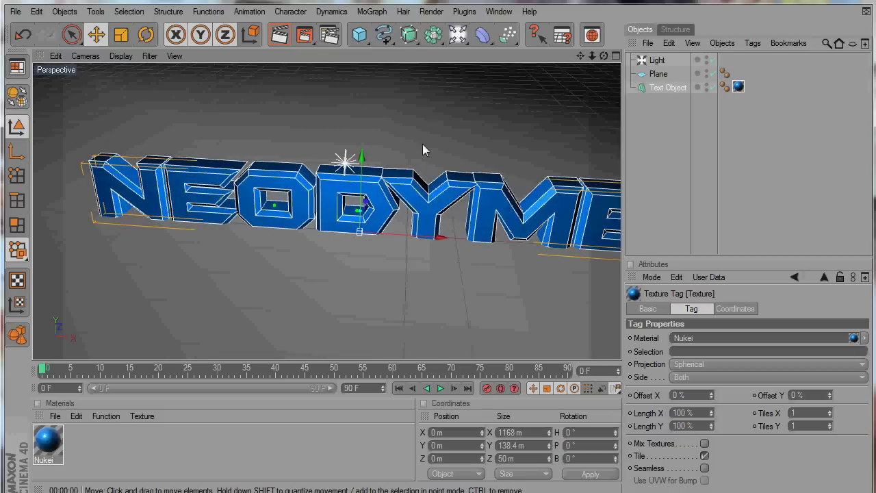
pyautogui.click(280, 36)
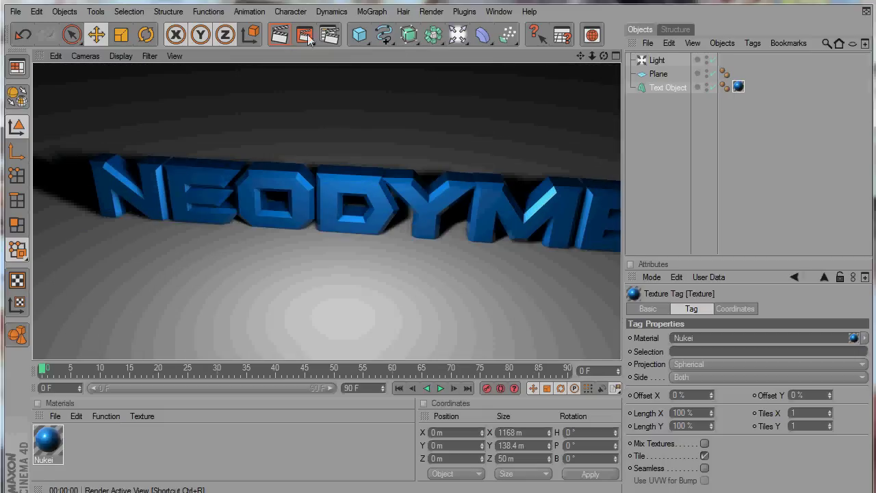
pyautogui.hotkey('ctrl', 'shift', 'z')
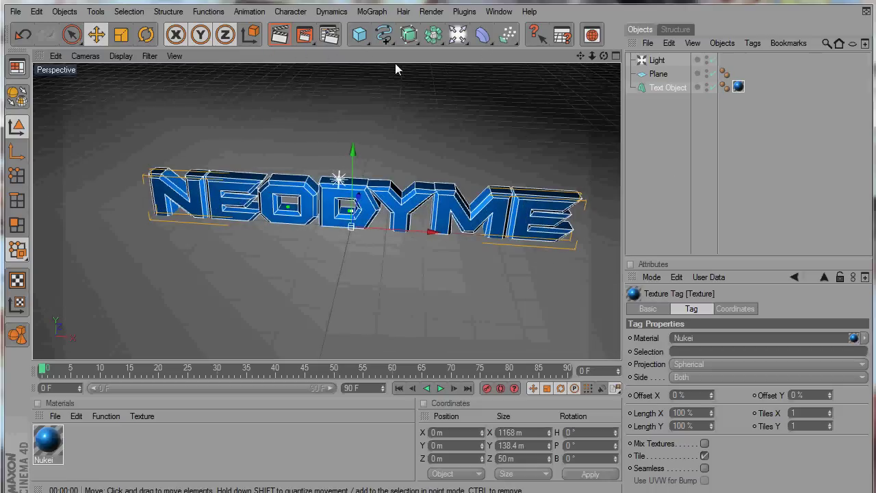
# Add a camera to the scene and look through it, framing the whole text from slightly above
pyautogui.moveTo(580, 56); pyautogui.dragTo(441, 236)
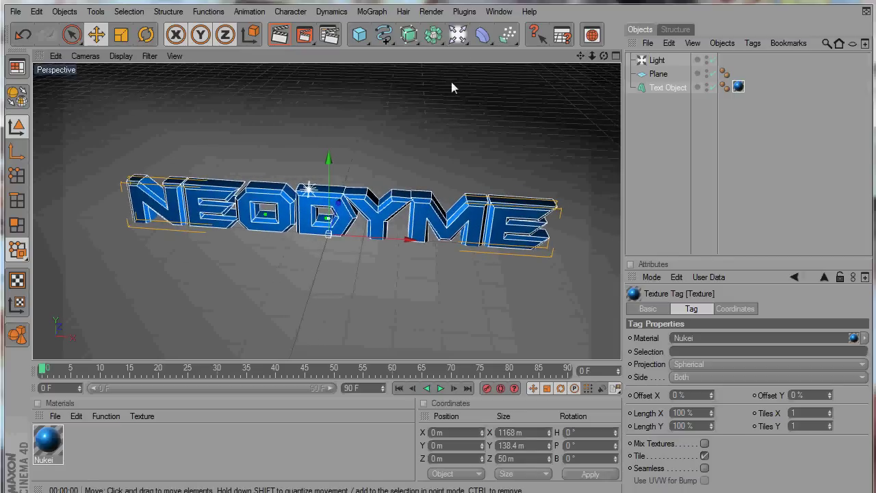
pyautogui.click(459, 35)
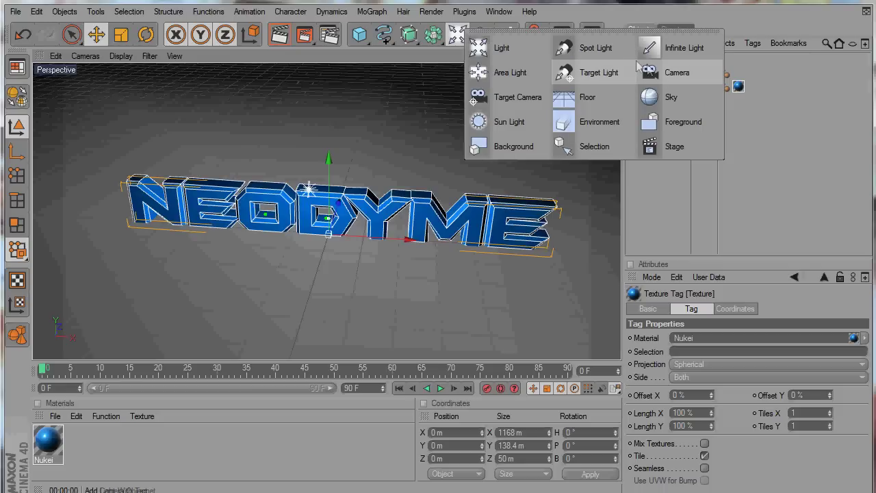
pyautogui.click(678, 73)
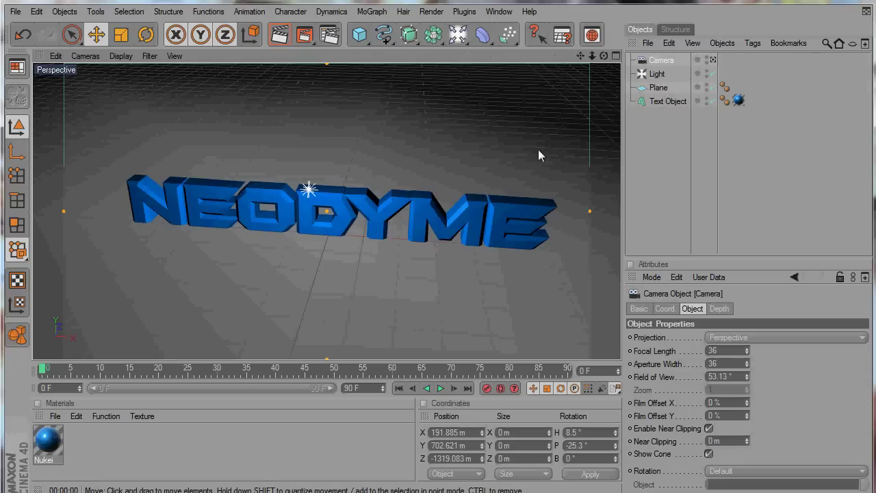
pyautogui.moveTo(603, 56); pyautogui.dragTo(437, 233)
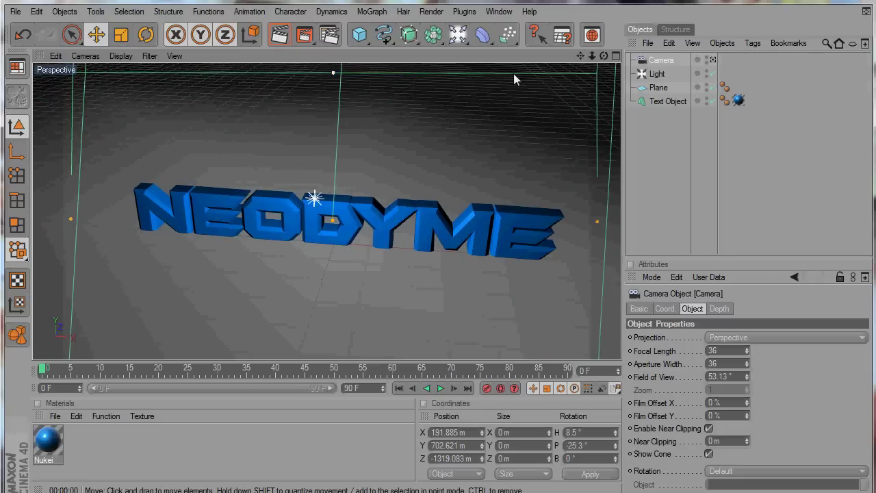
pyautogui.moveTo(603, 55); pyautogui.dragTo(439, 233)
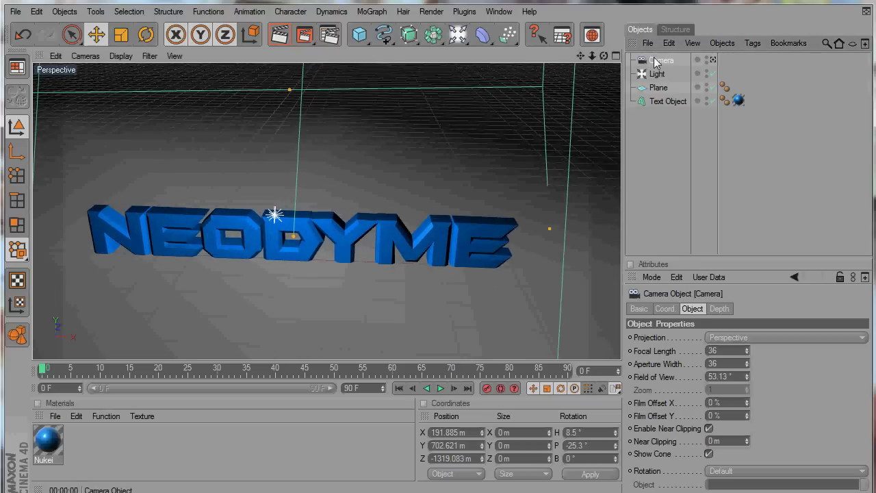
pyautogui.click(85, 56)
pyautogui.moveTo(110, 74)
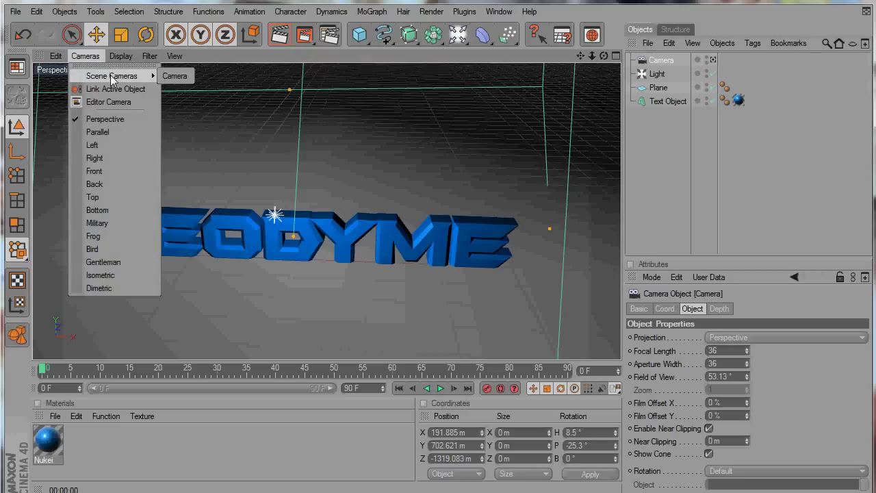
pyautogui.click(174, 76)
pyautogui.moveTo(602, 56); pyautogui.dragTo(475, 147)
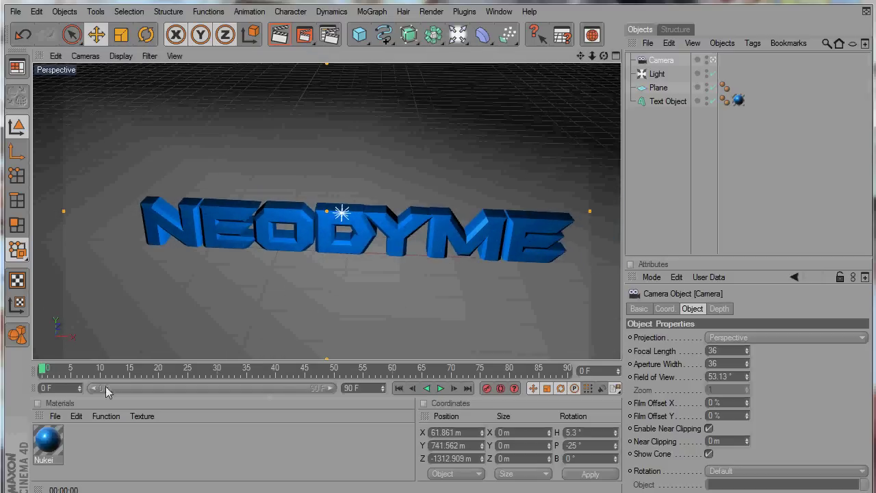
# Extend the animation to 401 frames and show the full frame range on the timeline
pyautogui.click(382, 386)
pyautogui.click(381, 386)
pyautogui.click(381, 386)
pyautogui.click(382, 387)
pyautogui.moveTo(156, 388); pyautogui.dragTo(331, 388)
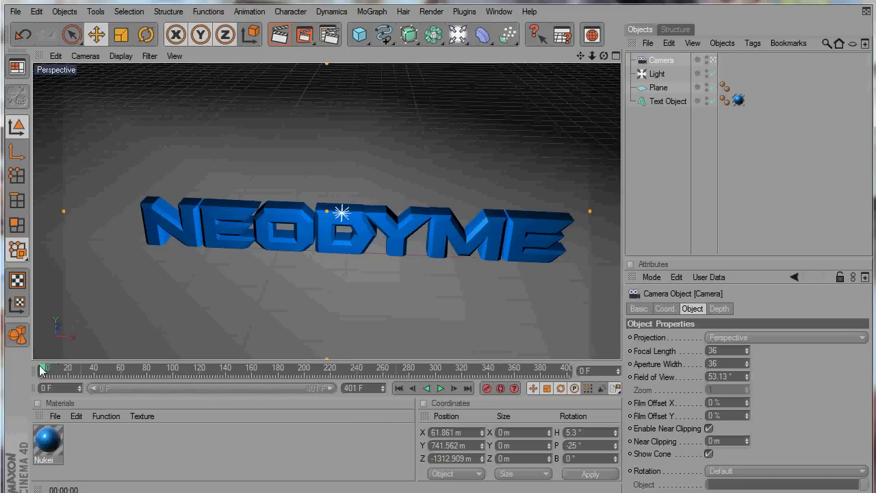
# Move the camera beside the start of the text, about X -989 m, Y 208 m, Z -591 m, and record a keyframe at frame 0
pyautogui.moveTo(606, 58); pyautogui.dragTo(442, 231)
pyautogui.moveTo(586, 55); pyautogui.dragTo(446, 240)
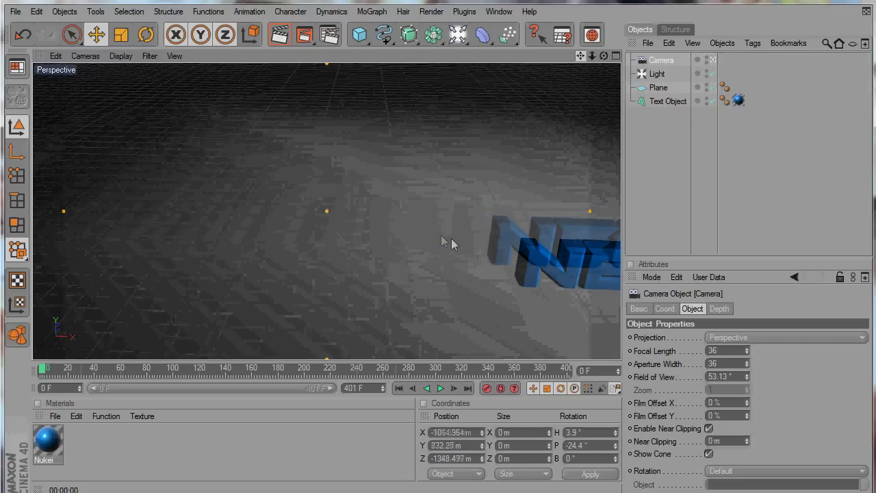
pyautogui.moveTo(577, 57); pyautogui.dragTo(444, 239)
pyautogui.moveTo(593, 56); pyautogui.dragTo(438, 237)
pyautogui.moveTo(591, 55); pyautogui.dragTo(438, 232)
pyautogui.moveTo(604, 56); pyautogui.dragTo(442, 231)
pyautogui.moveTo(602, 58); pyautogui.dragTo(438, 233)
pyautogui.moveTo(592, 56); pyautogui.dragTo(437, 233)
pyautogui.moveTo(580, 56); pyautogui.dragTo(438, 233)
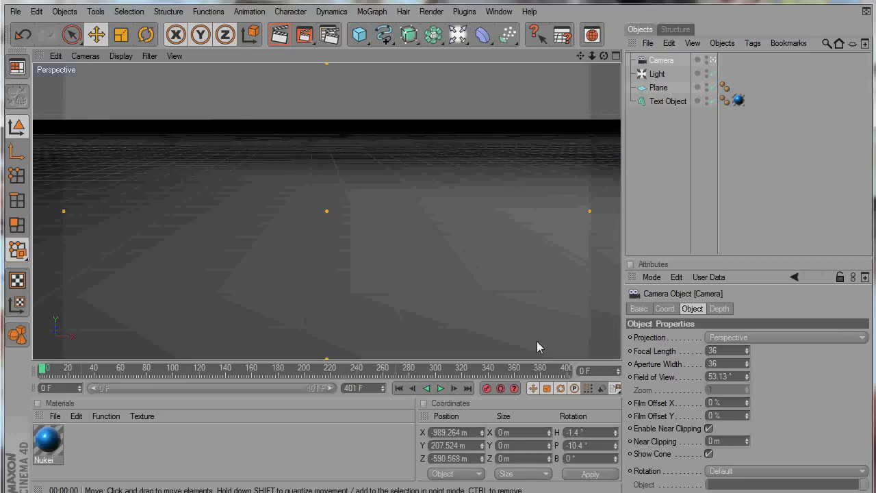
pyautogui.click(487, 388)
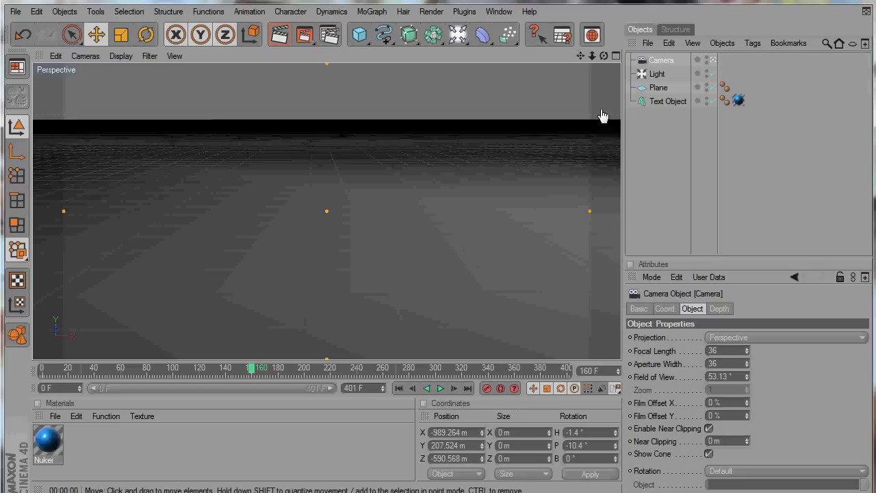
# Keyframe the camera in front of the last letters at frame 160 and in an angled view of the whole text at frame 260
pyautogui.moveTo(440, 239)
pyautogui.keyDown('alt'); pyautogui.mouseDown(button='middle')
pyautogui.moveTo(403, 239)
pyautogui.moveTo(435, 239)
pyautogui.mouseUp(button='middle'); pyautogui.keyUp('alt')
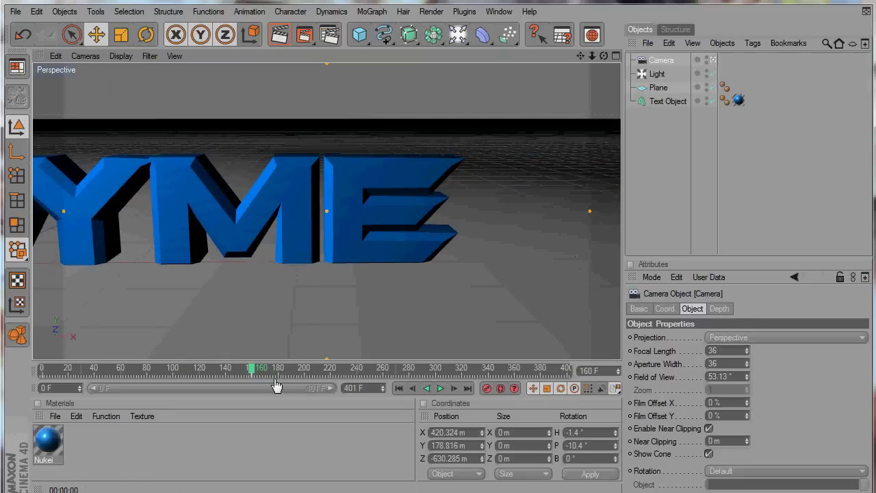
pyautogui.moveTo(244, 372); pyautogui.dragTo(385, 357)
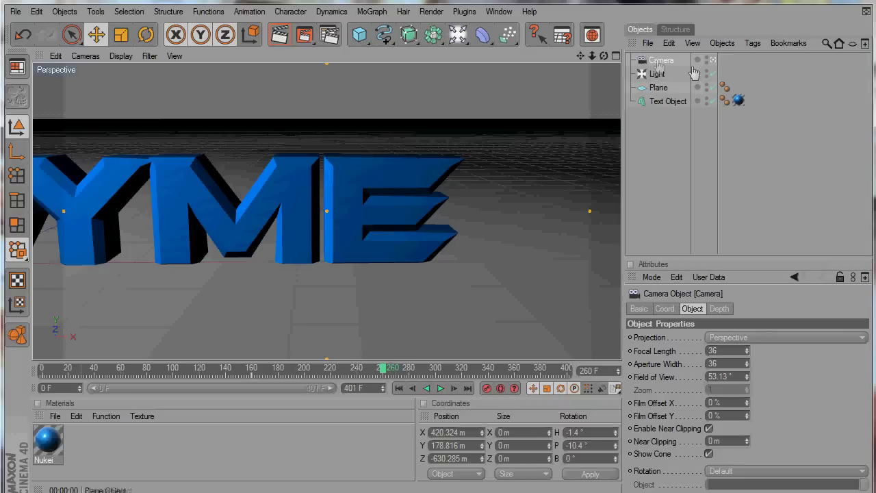
pyautogui.moveTo(591, 63); pyautogui.dragTo(444, 240)
pyautogui.moveTo(592, 55); pyautogui.dragTo(440, 239)
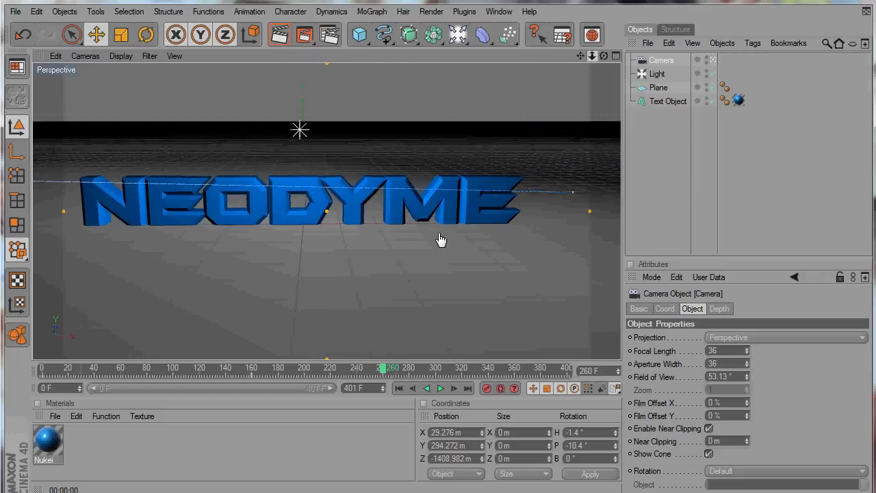
pyautogui.moveTo(606, 60); pyautogui.dragTo(441, 238)
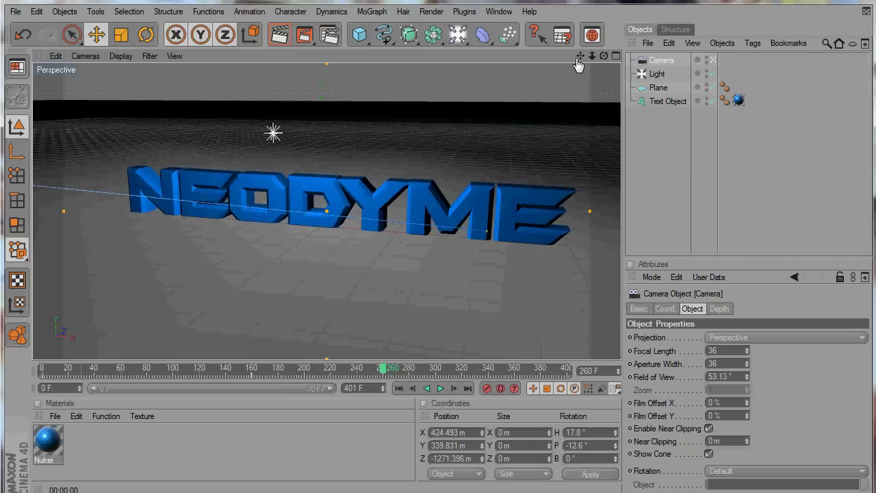
pyautogui.moveTo(579, 57); pyautogui.dragTo(442, 239)
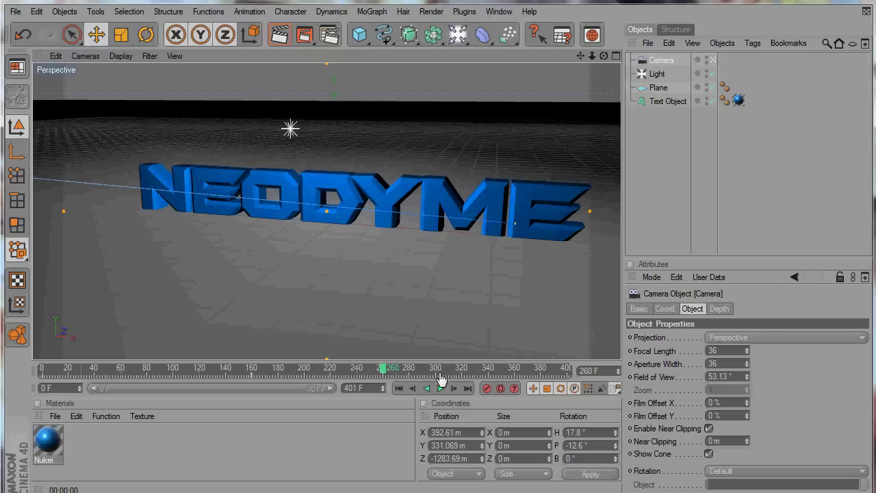
# At frame 401, move the camera to about X 609 m, Y 291 m, Z -1224 m and record a keyframe
pyautogui.moveTo(384, 370); pyautogui.dragTo(498, 367)
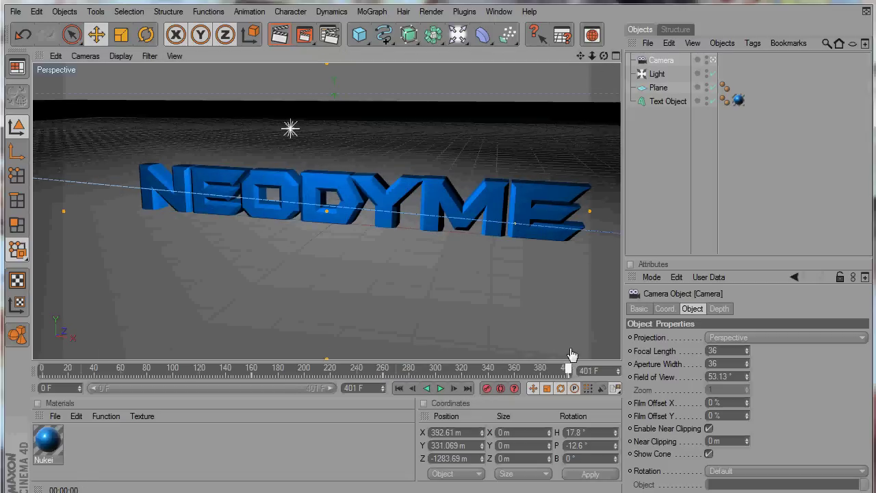
pyautogui.moveTo(579, 56); pyautogui.dragTo(441, 239)
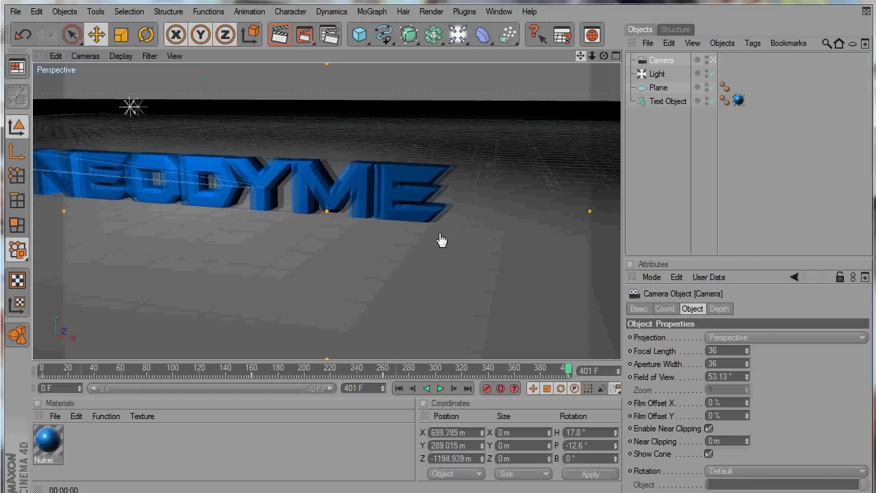
pyautogui.moveTo(441, 239); pyautogui.dragTo(441, 240)
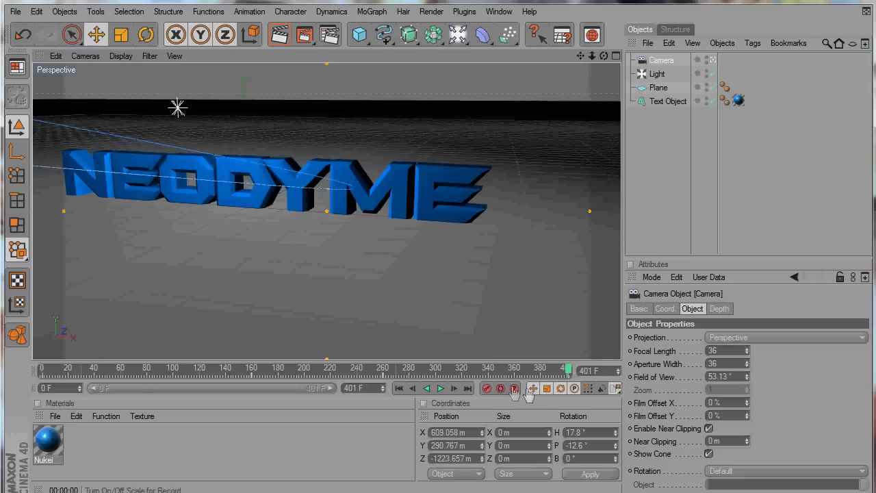
# Play the camera animation from the start and scrub through it to the last frame
pyautogui.moveTo(572, 373); pyautogui.dragTo(7, 376)
pyautogui.click(442, 389)
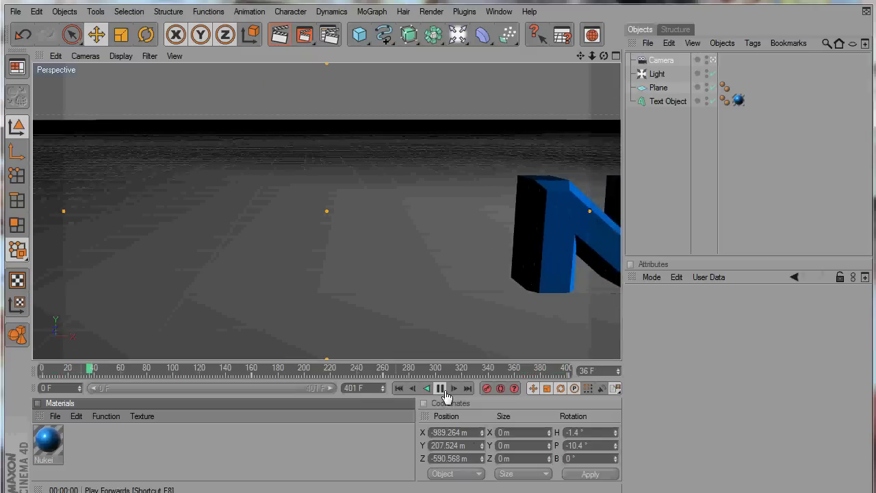
pyautogui.click(440, 388)
pyautogui.moveTo(91, 367); pyautogui.dragTo(591, 353)
pyautogui.moveTo(518, 352); pyautogui.dragTo(618, 359)
pyautogui.moveTo(376, 369); pyautogui.dragTo(575, 369)
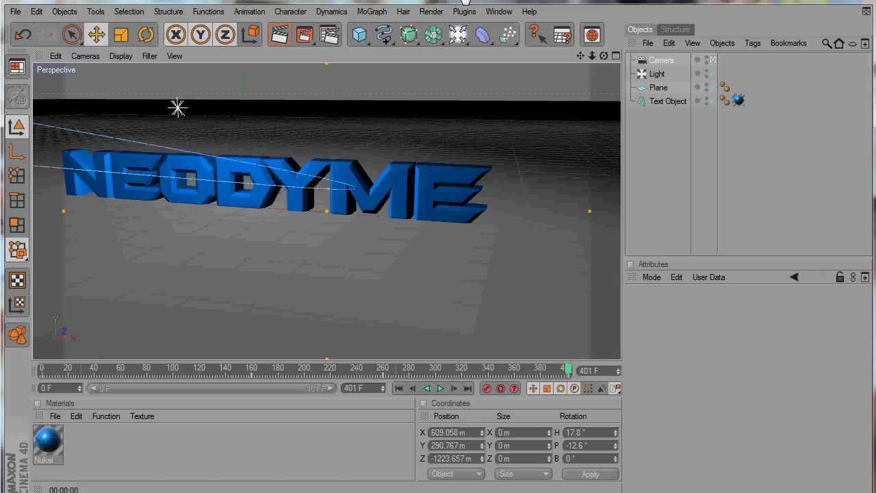
# Open the render settings, look through the output and quality pages, and name the render setting "test"
pyautogui.click(311, 42)
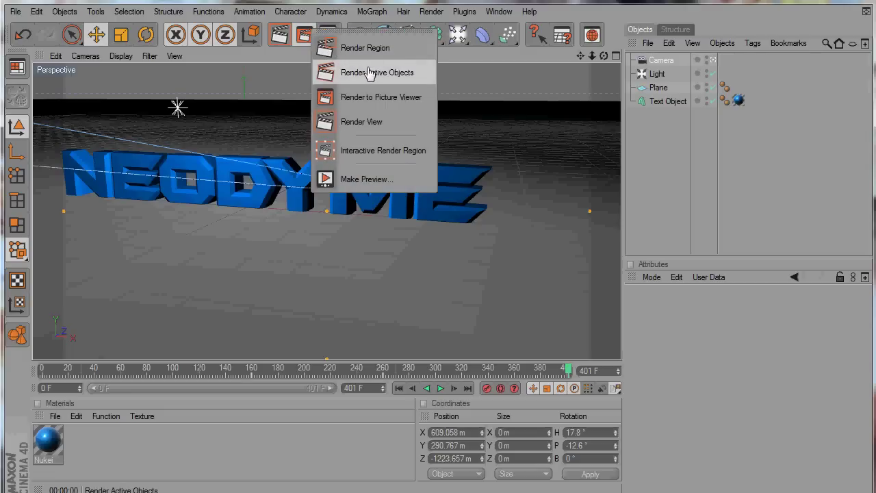
pyautogui.click(314, 8)
pyautogui.click(327, 40)
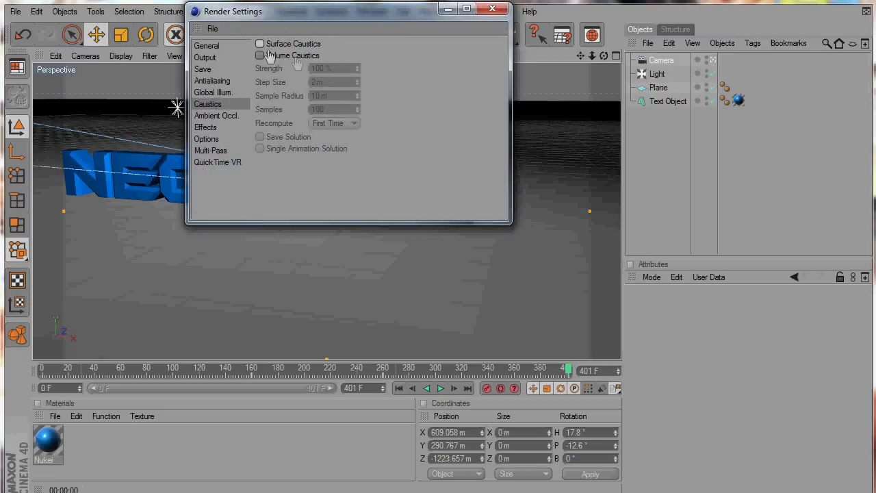
pyautogui.click(205, 57)
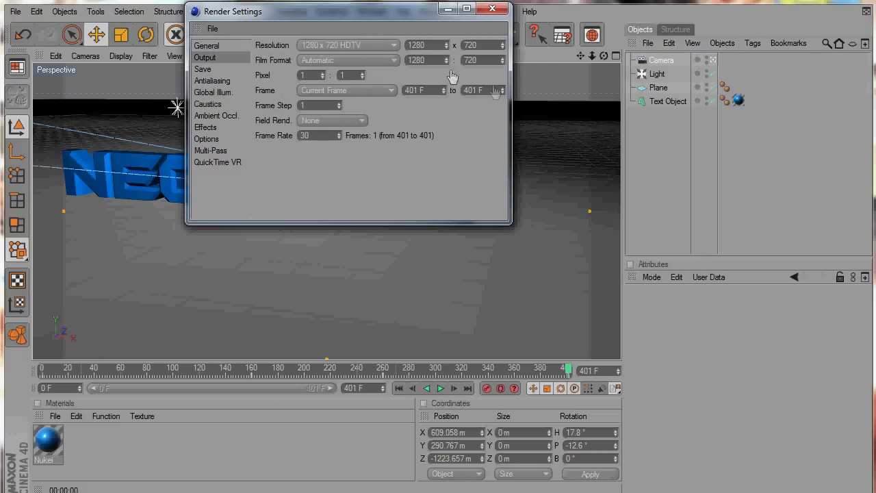
pyautogui.click(215, 47)
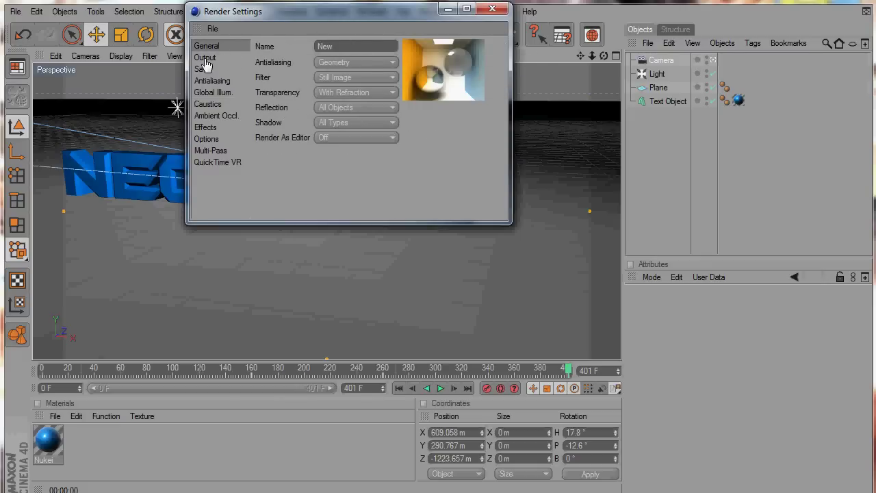
pyautogui.click(206, 60)
pyautogui.click(203, 70)
pyautogui.click(206, 81)
pyautogui.click(200, 93)
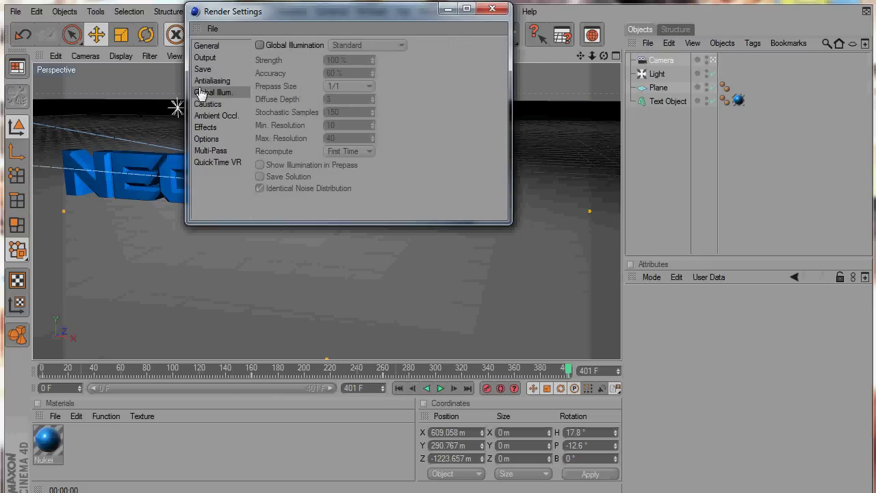
pyautogui.click(205, 105)
pyautogui.click(212, 45)
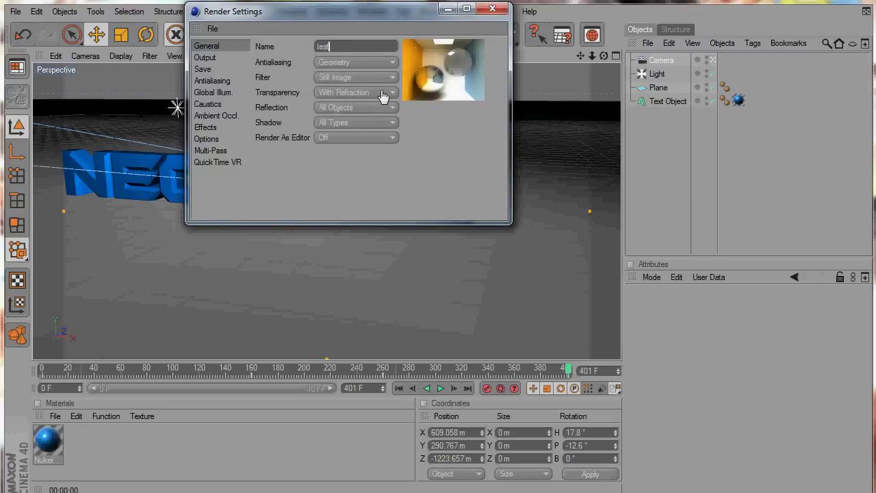
# Review the caustics, ambient occlusion, effects, options and multi-pass render settings, then close them
pyautogui.click(208, 104)
pyautogui.click(209, 116)
pyautogui.click(203, 129)
pyautogui.click(203, 139)
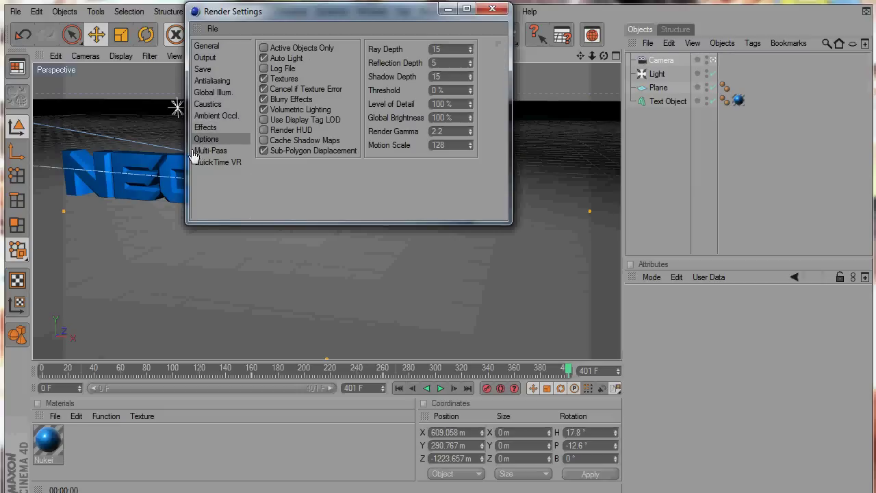
pyautogui.click(183, 187)
pyautogui.click(211, 150)
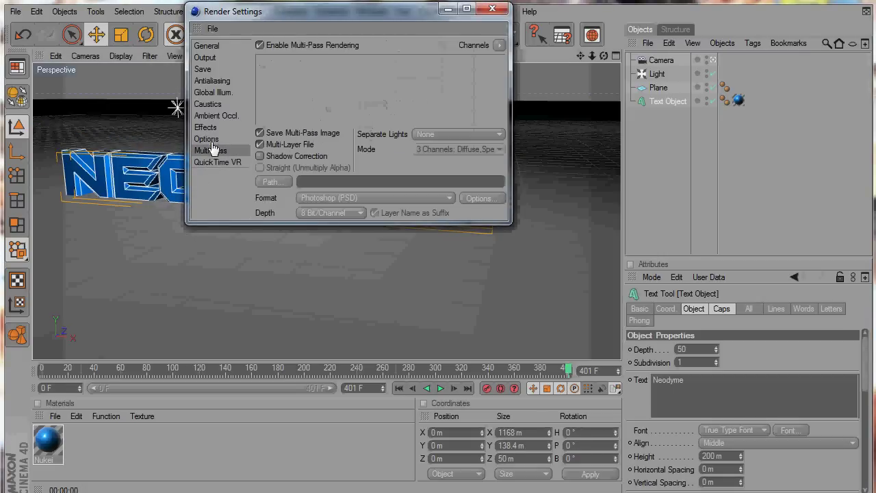
pyautogui.click(206, 139)
pyautogui.click(492, 8)
# Set up an animation preview in Full Render mode with an image size of 1280
pyautogui.click(308, 41)
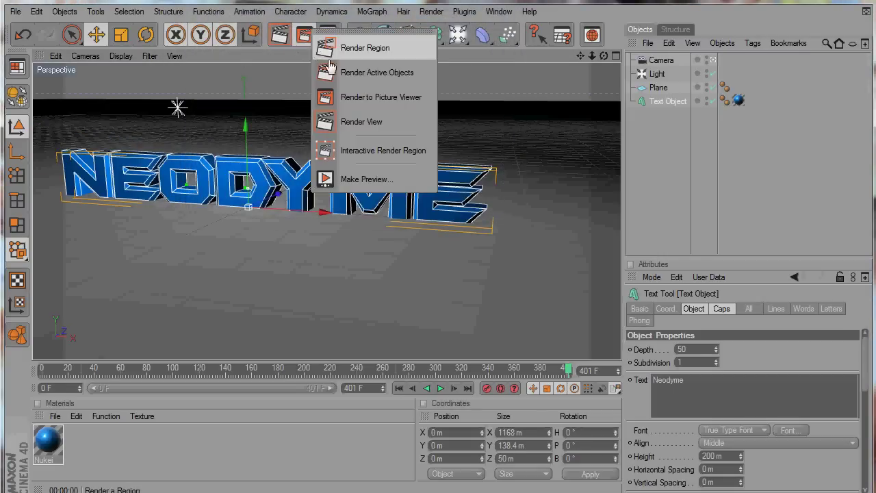
pyautogui.click(366, 179)
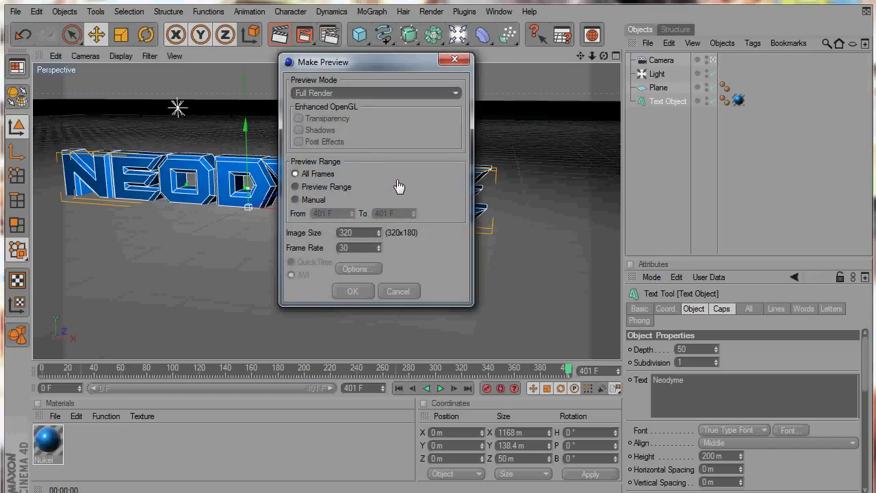
pyautogui.moveTo(383, 238); pyautogui.dragTo(381, 234)
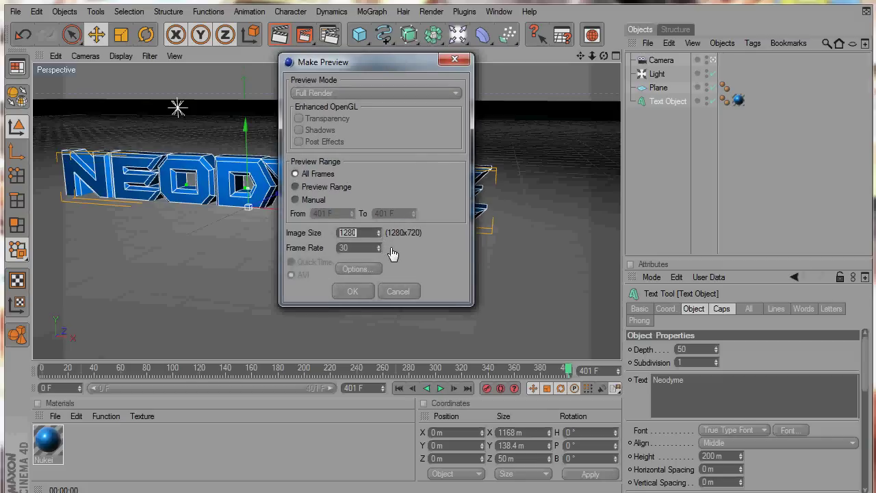
pyautogui.click(393, 252)
pyautogui.click(452, 94)
pyautogui.click(452, 96)
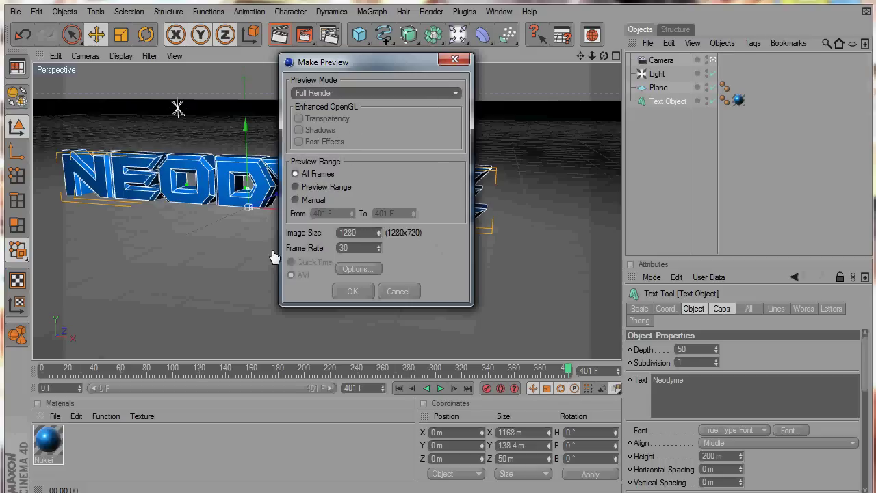
# Choose uncompressed full frames (Trames complètes) as the preview's video compressor and start calculating the preview
pyautogui.click(362, 269)
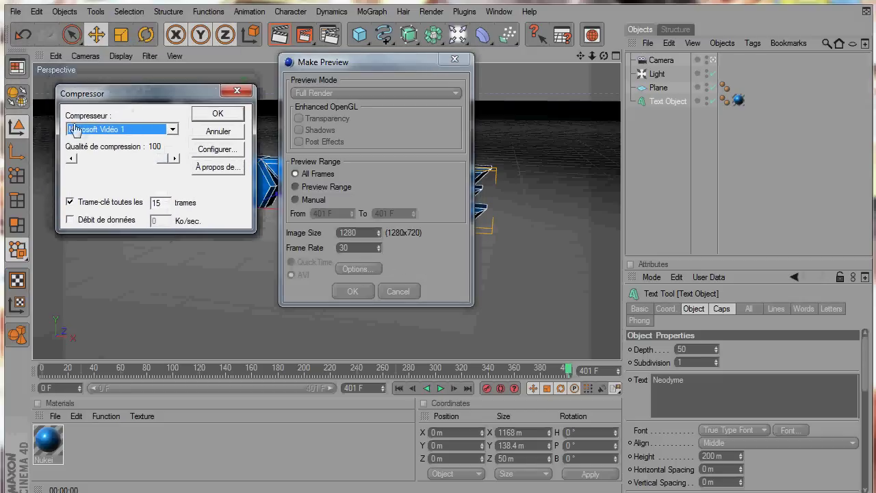
pyautogui.click(172, 129)
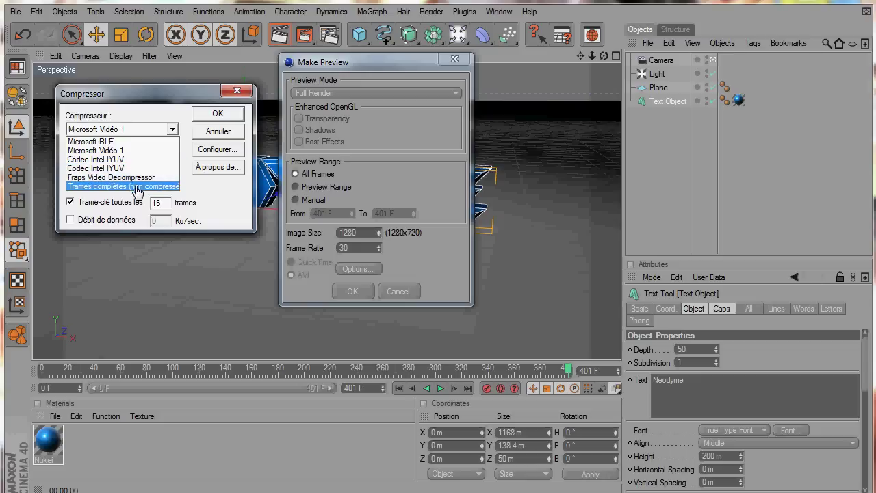
pyautogui.click(135, 186)
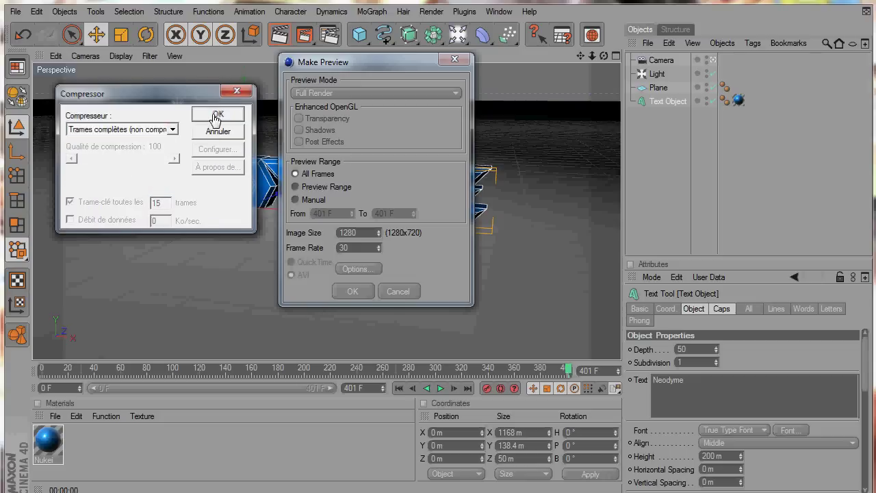
pyautogui.click(217, 115)
pyautogui.click(355, 292)
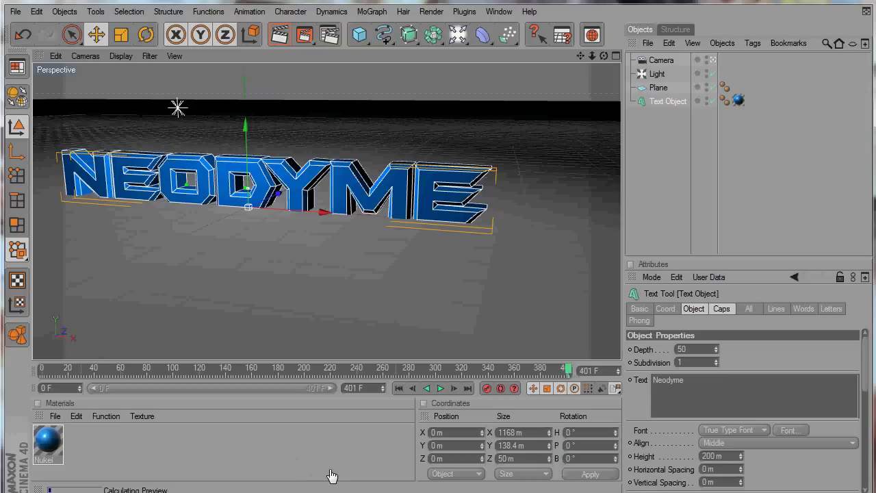
pyautogui.moveTo(358, 492)
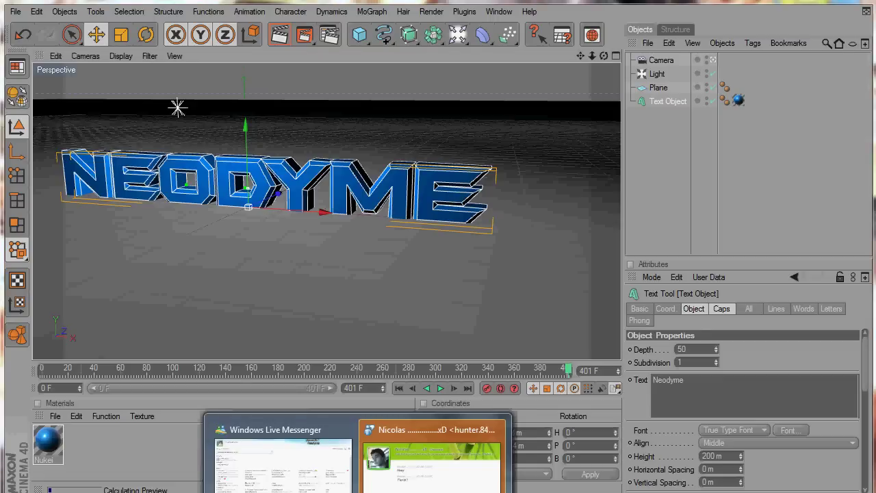